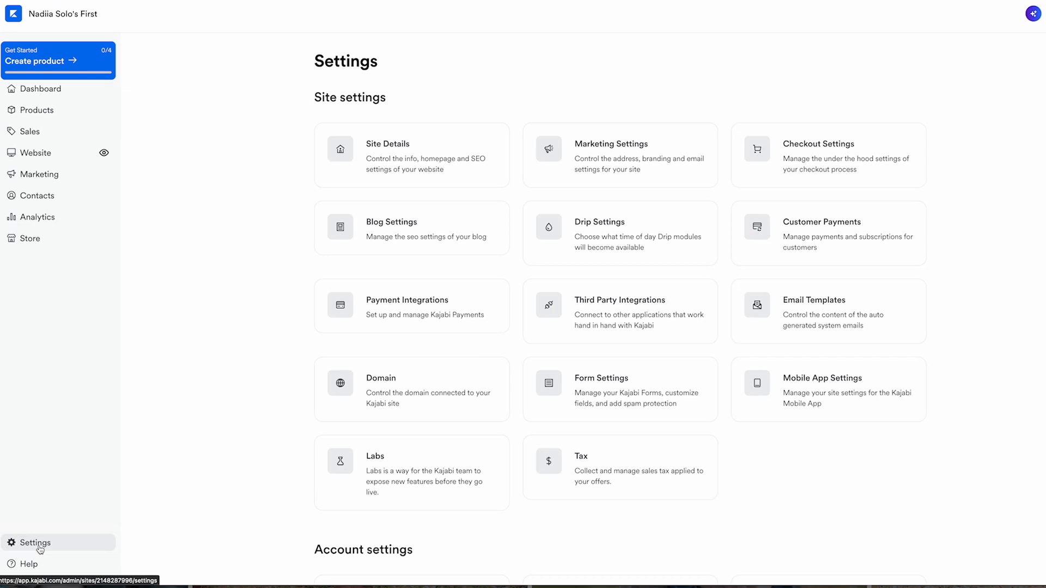
Step: Open the Site Details settings, change the site title to "Solo Site Solutions" and save it
click(439, 173)
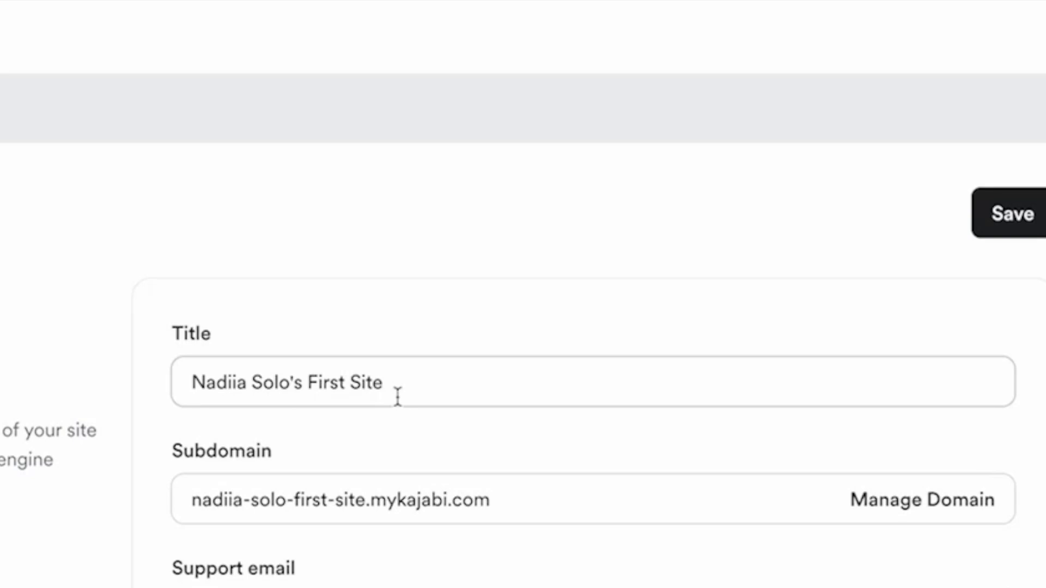
drag(302, 381, 454, 332)
click(444, 397)
drag(442, 398, 150, 386)
text(S)
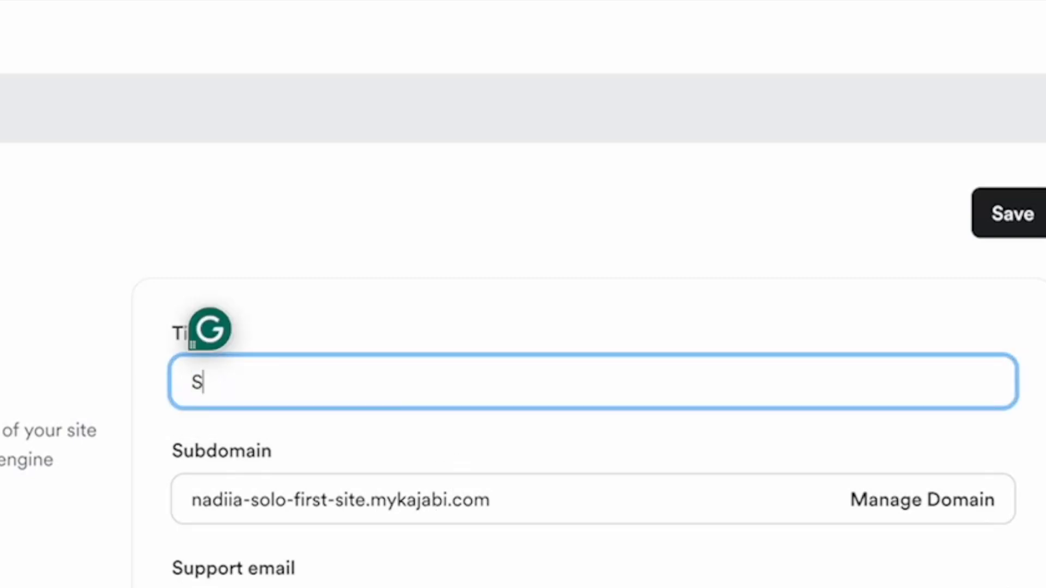
text(olo Si)
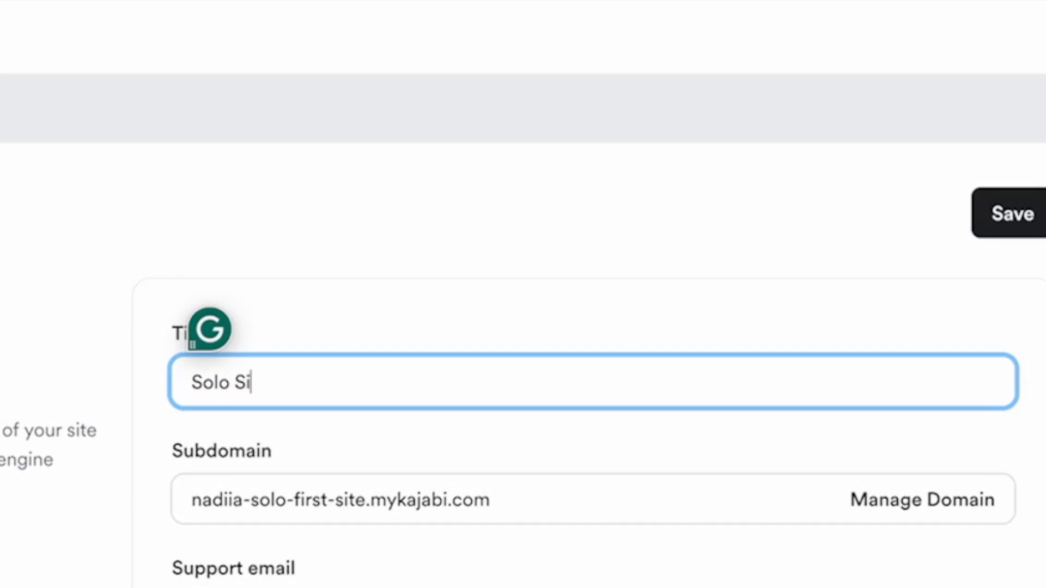
text(te Solutions)
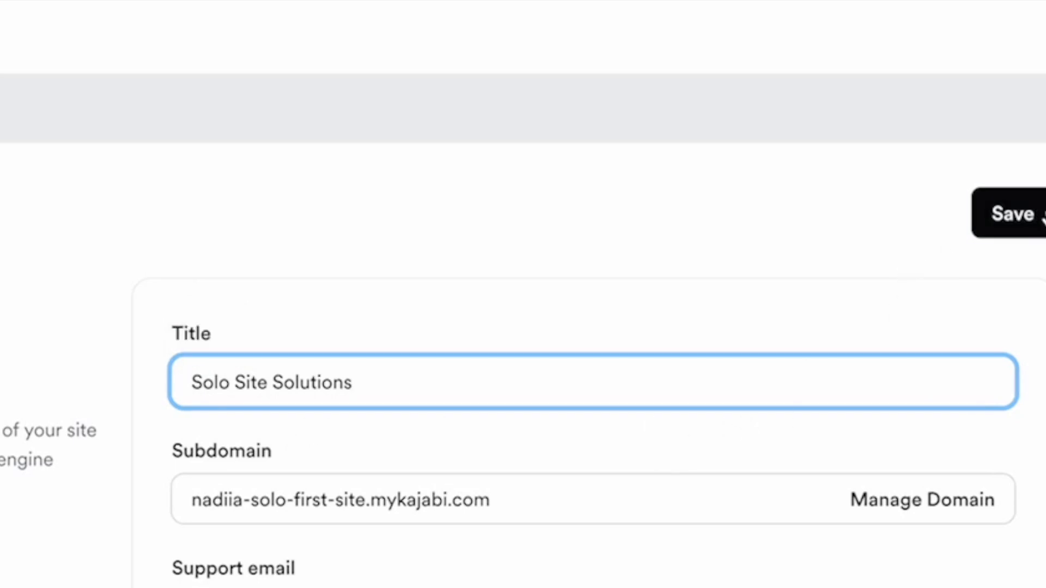
click(1032, 214)
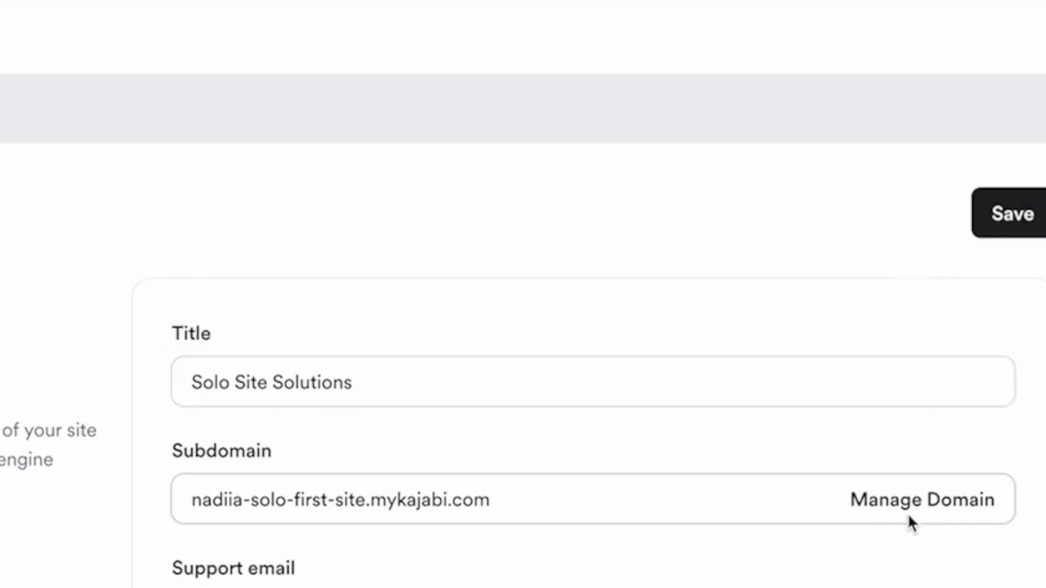
Step: Change the site's default Kajabi domain name to "solosite" in the domain settings and save it
drag(171, 457, 368, 458)
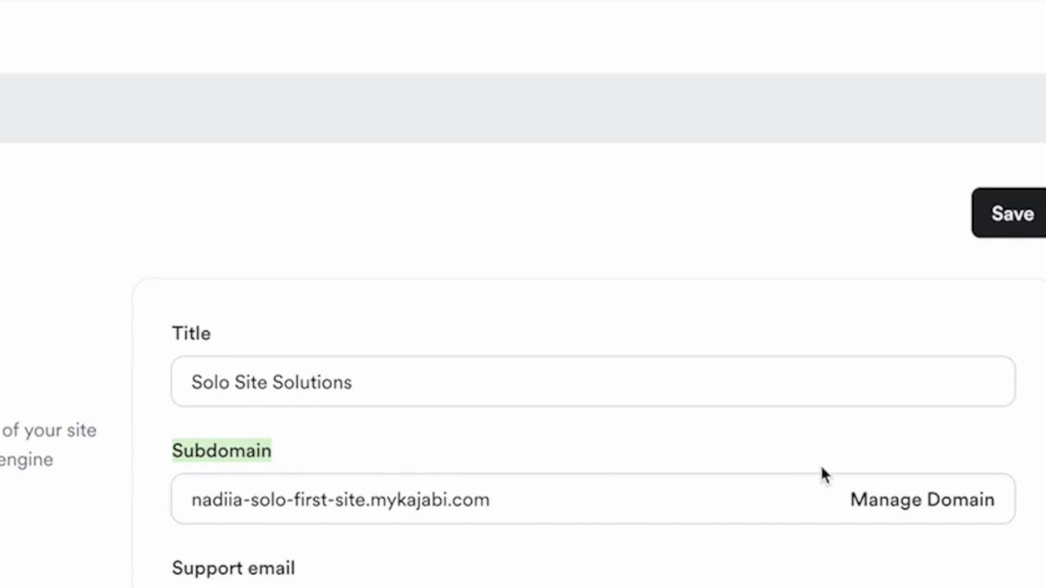
click(923, 498)
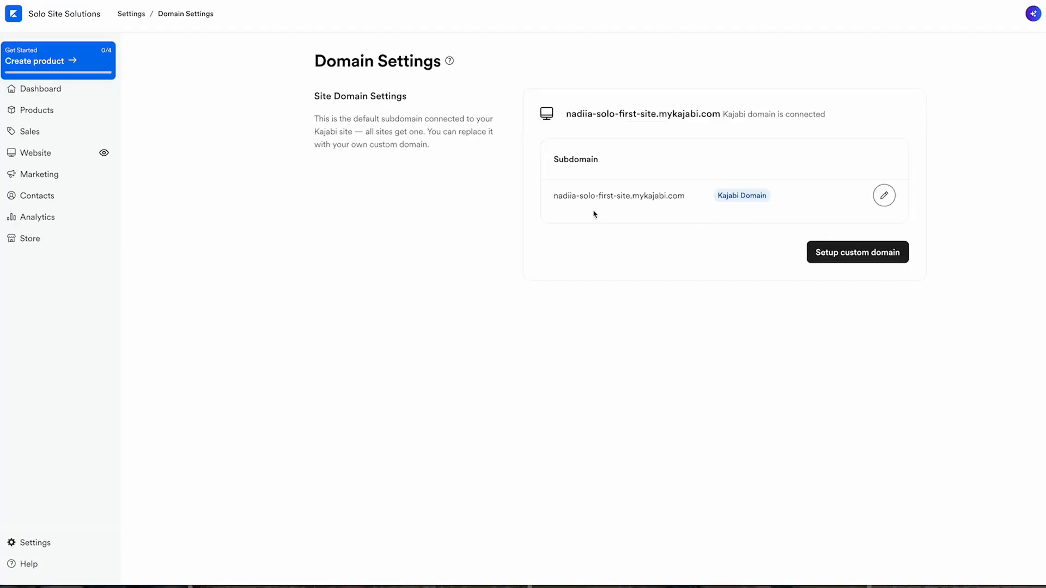
drag(630, 194, 551, 200)
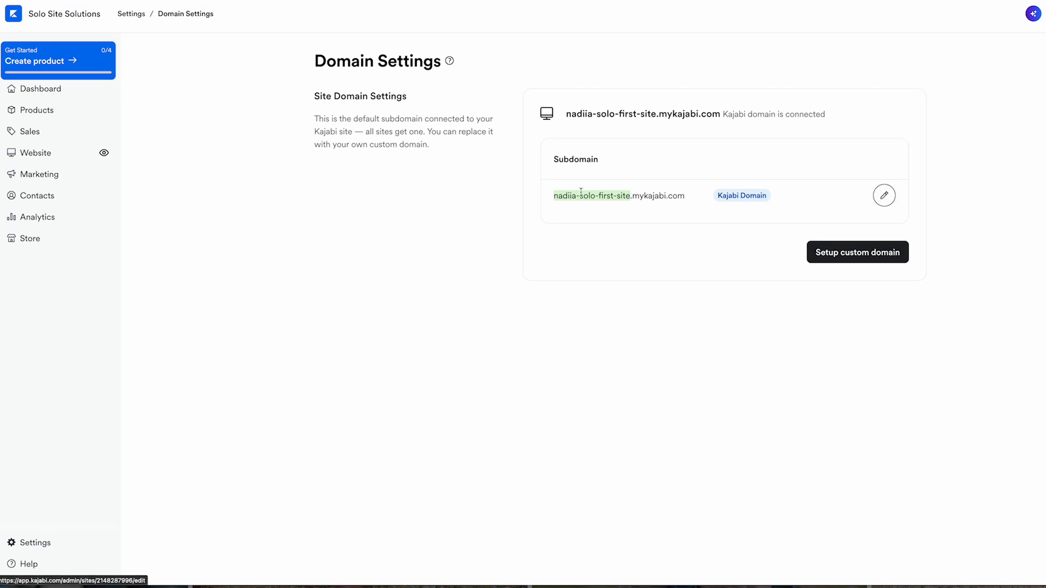
drag(618, 200, 636, 201)
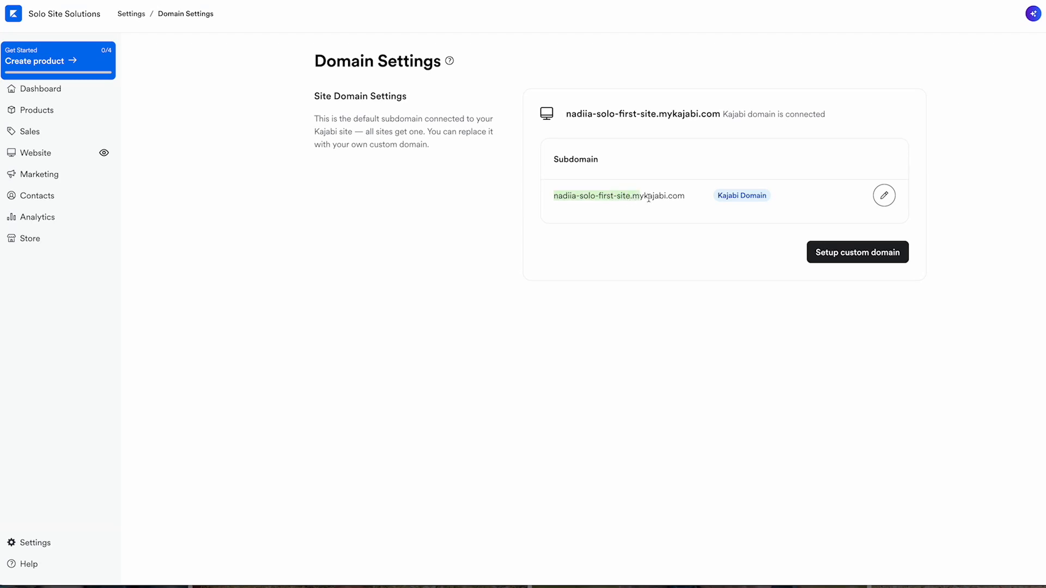
mouse_move(630, 194)
mouse_down()
mouse_move(599, 199)
mouse_move(616, 207)
mouse_up()
click(616, 207)
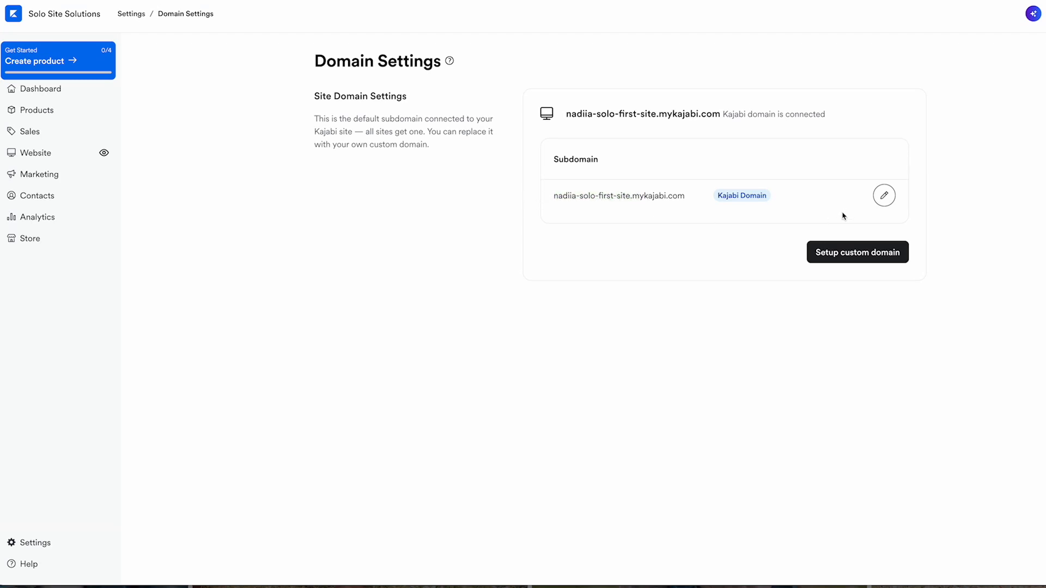
click(885, 197)
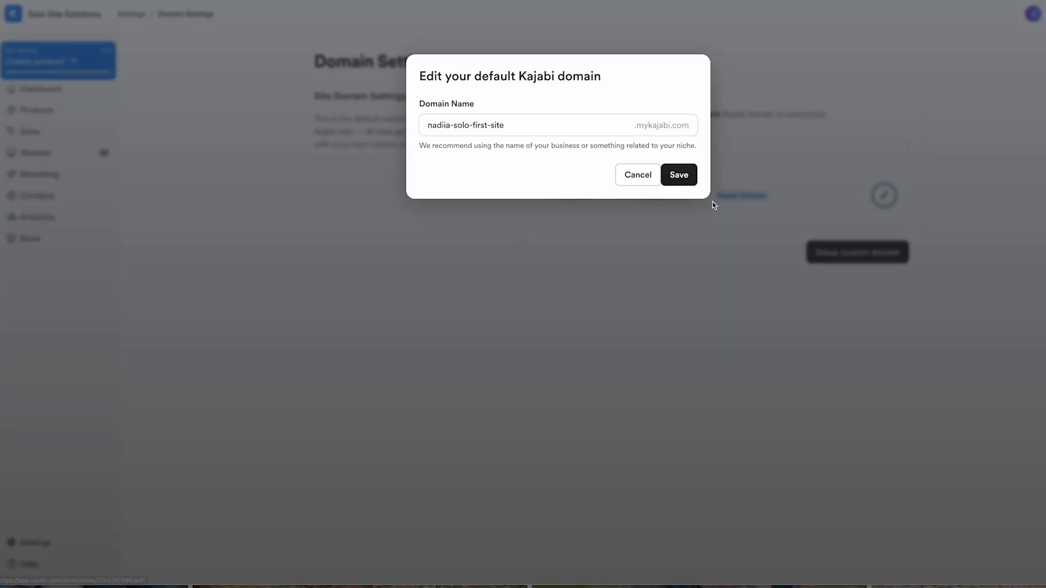
triple_click(565, 132)
text(solo)
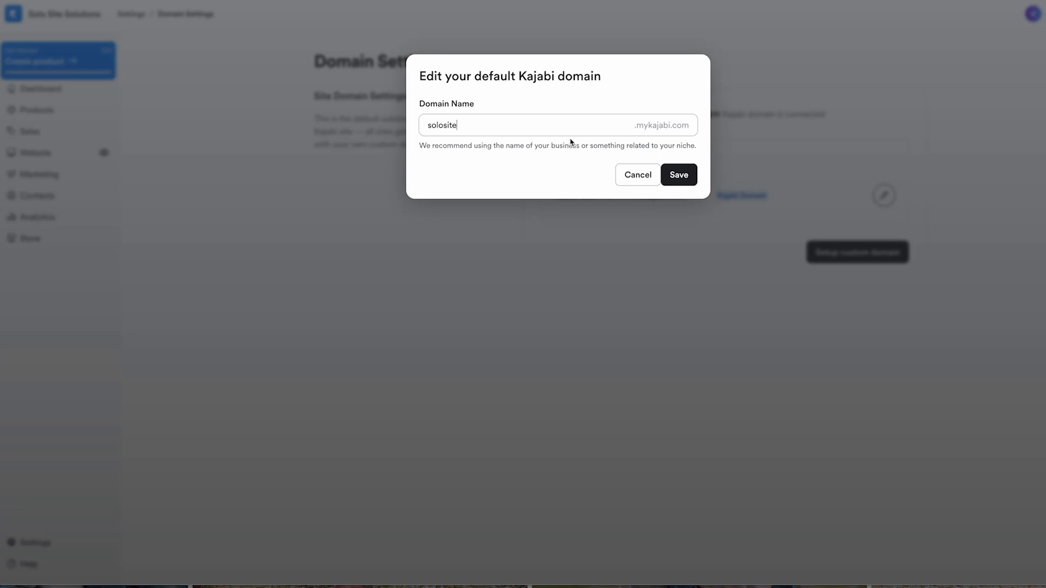
click(678, 174)
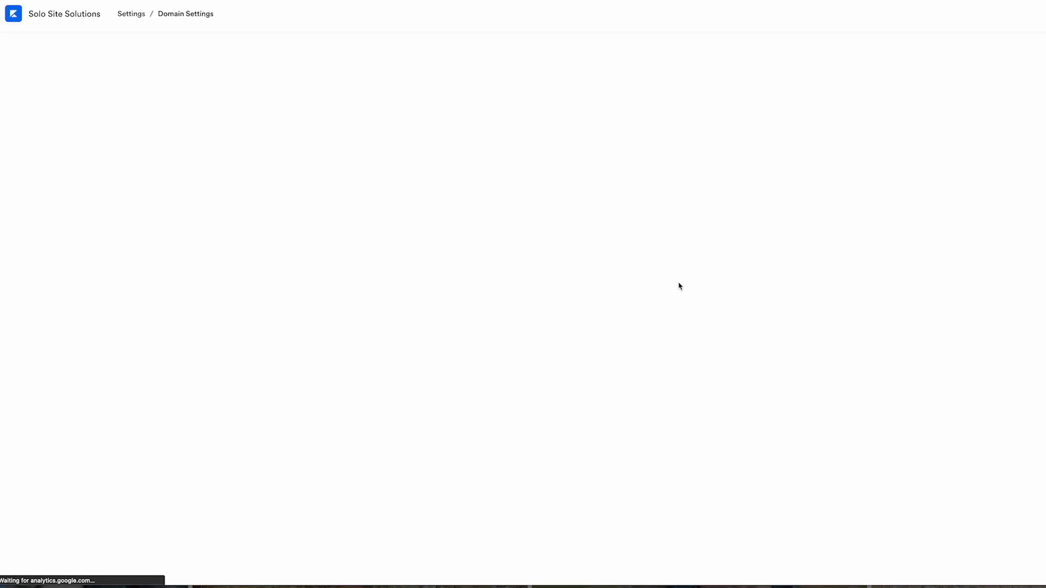
Step: Return to the Site Details settings and review the general, homepage and branding options
click(136, 16)
click(424, 239)
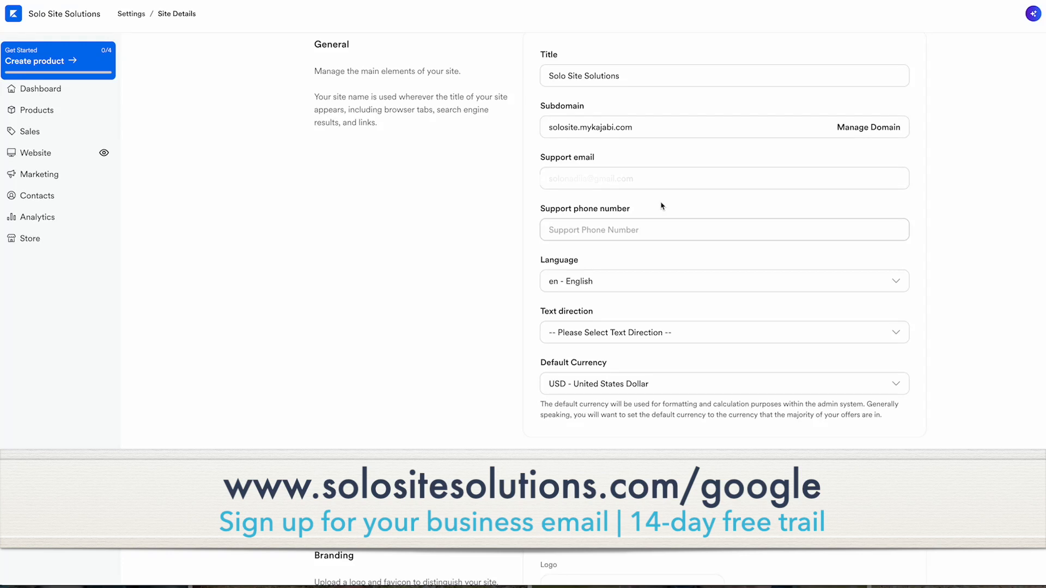
scroll(643, 297, down, 5)
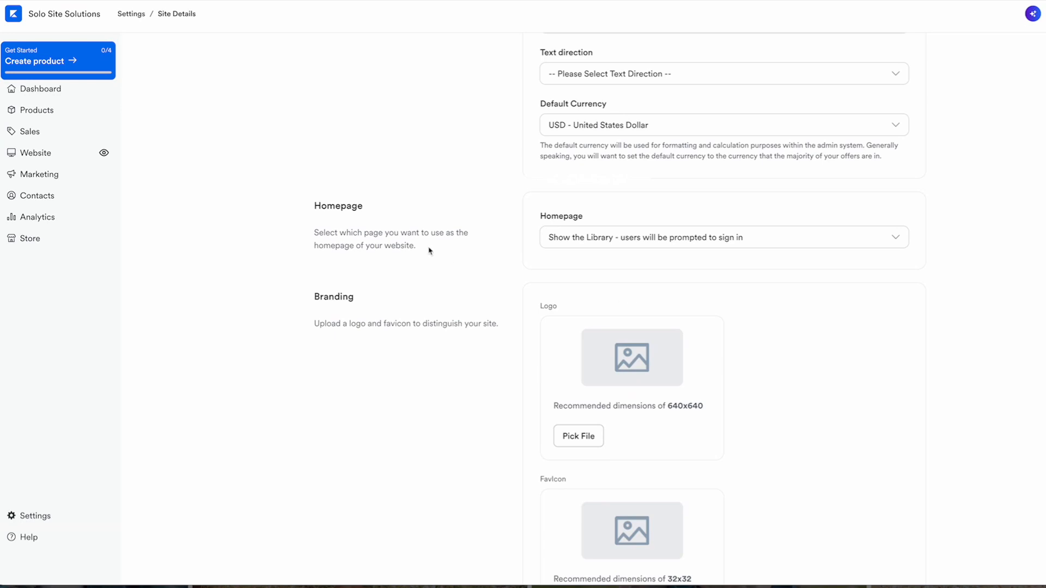
scroll(590, 240, up, 3)
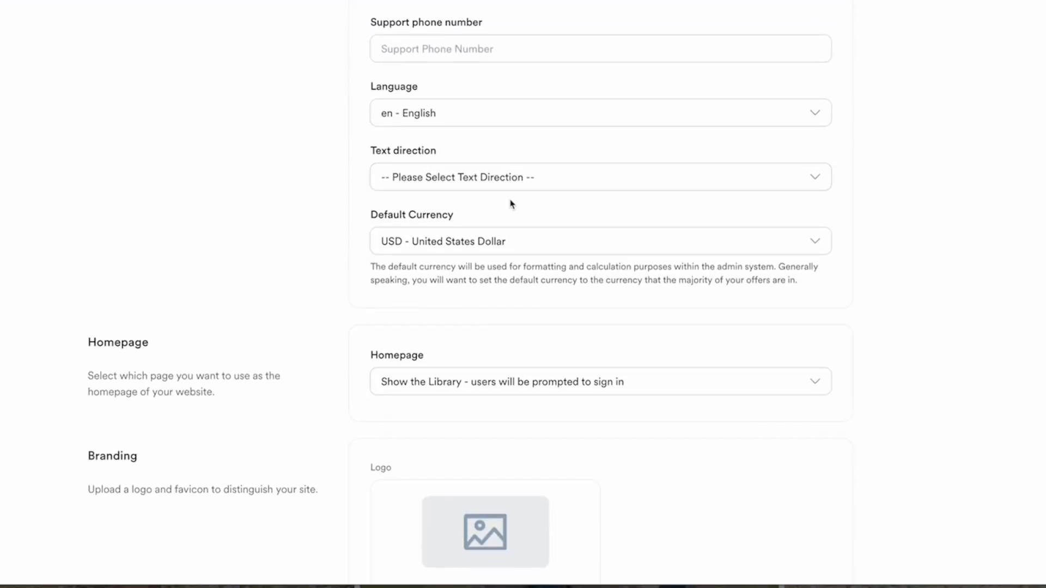
Step: Set the site's homepage to "Show the Template Home Page"
click(624, 381)
click(590, 407)
click(448, 404)
click(489, 395)
click(544, 403)
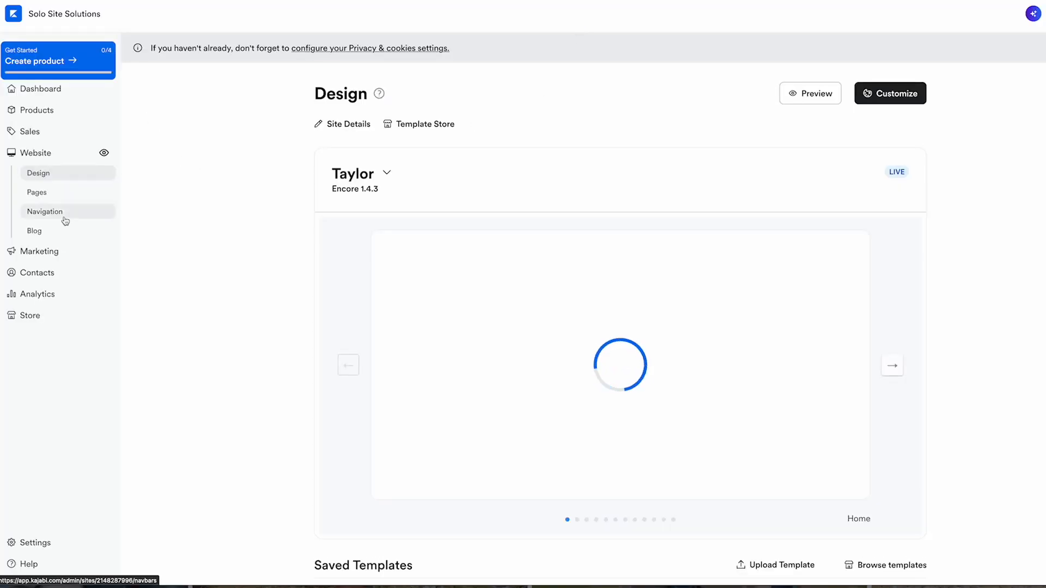
Step: Preview the website in a separate browser tab, then return to the Site Details page
mouse_move(481, 297)
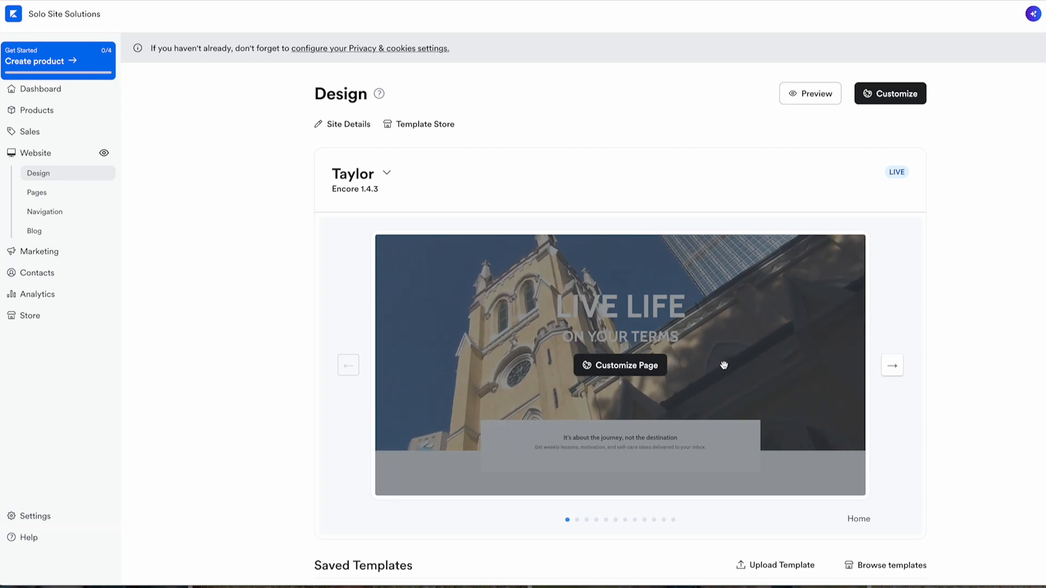
right_click(104, 152)
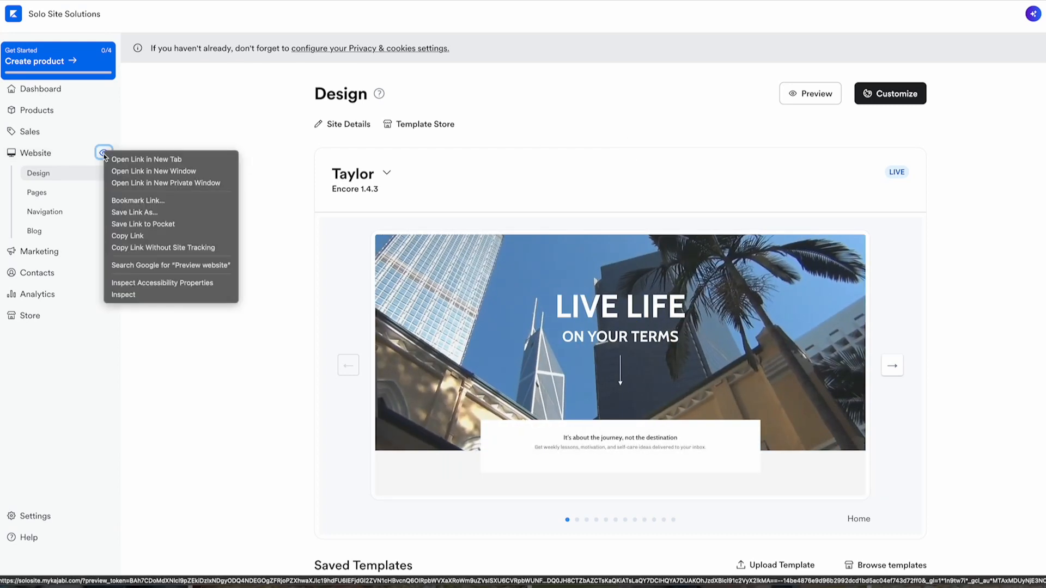
click(131, 158)
click(668, 0)
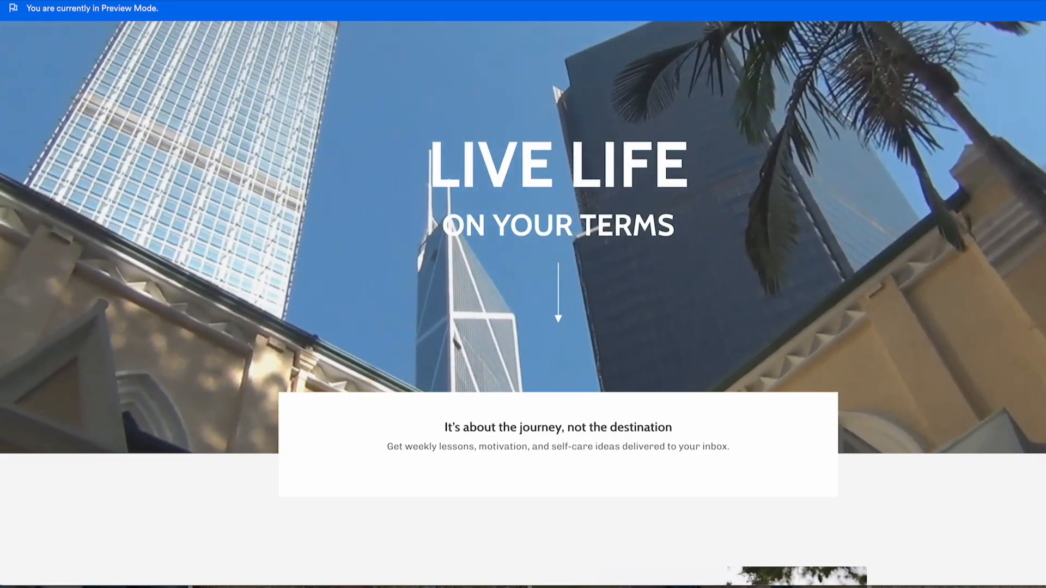
click(536, 1)
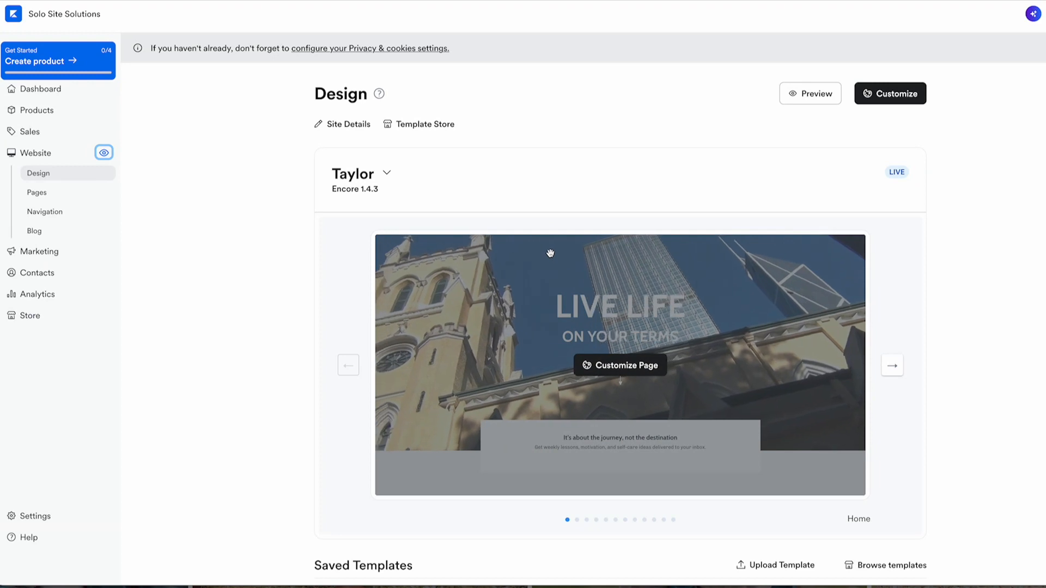
click(472, 0)
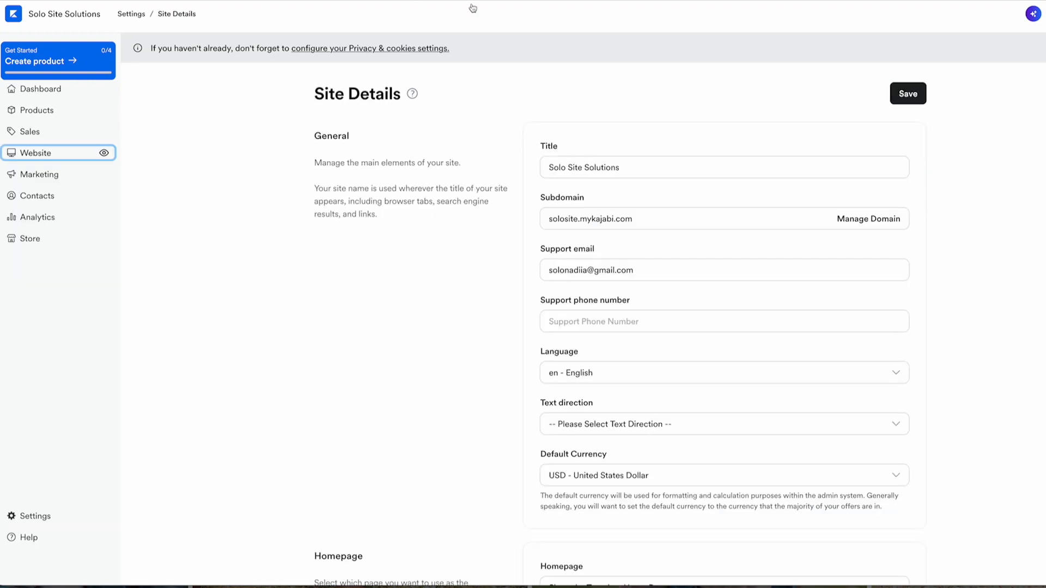
Step: Set the homepage to "Show the Library - users will be prompted to sign in" and save the site details
scroll(755, 245, down, 4)
scroll(756, 246, down, 5)
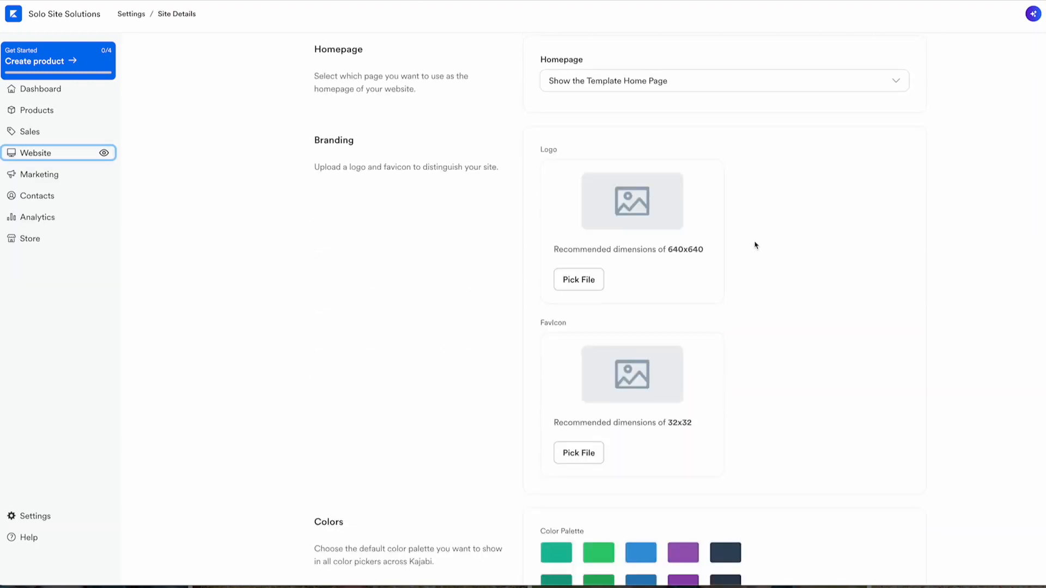
scroll(755, 245, up, 1)
click(669, 138)
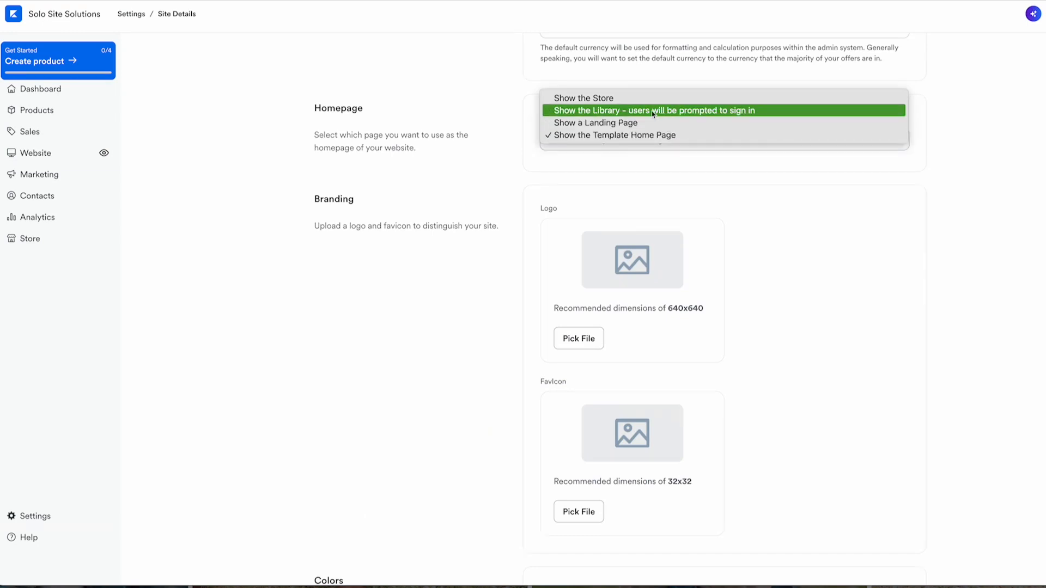
click(654, 111)
scroll(773, 175, up, 8)
click(913, 107)
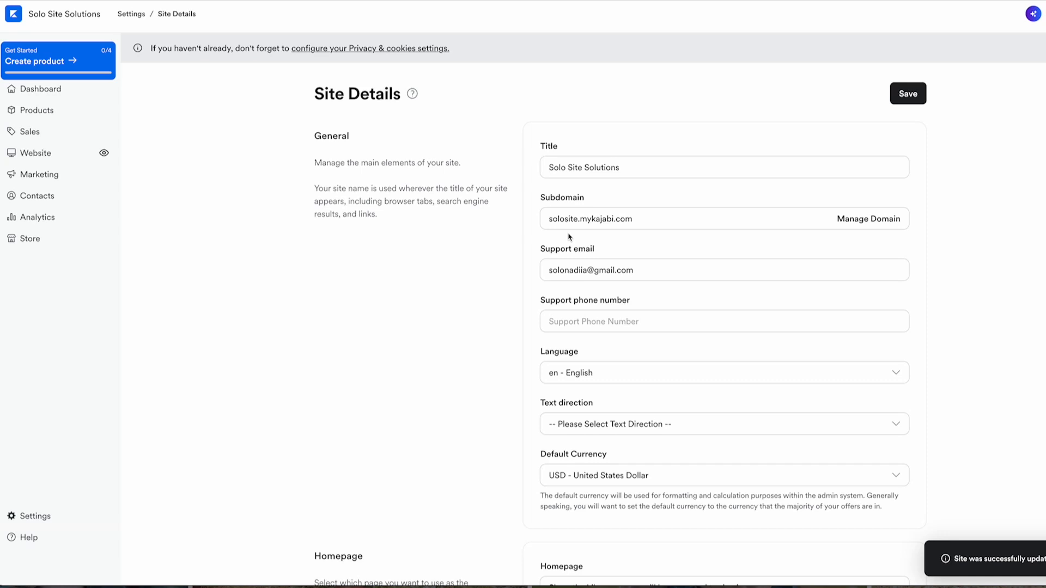
scroll(696, 259, down, 2)
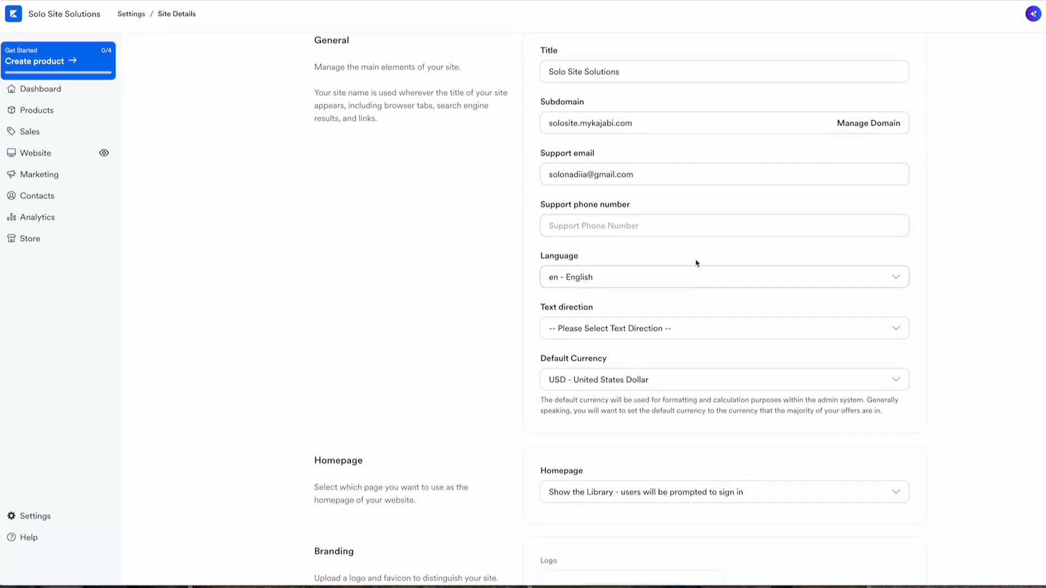
scroll(695, 263, down, 2)
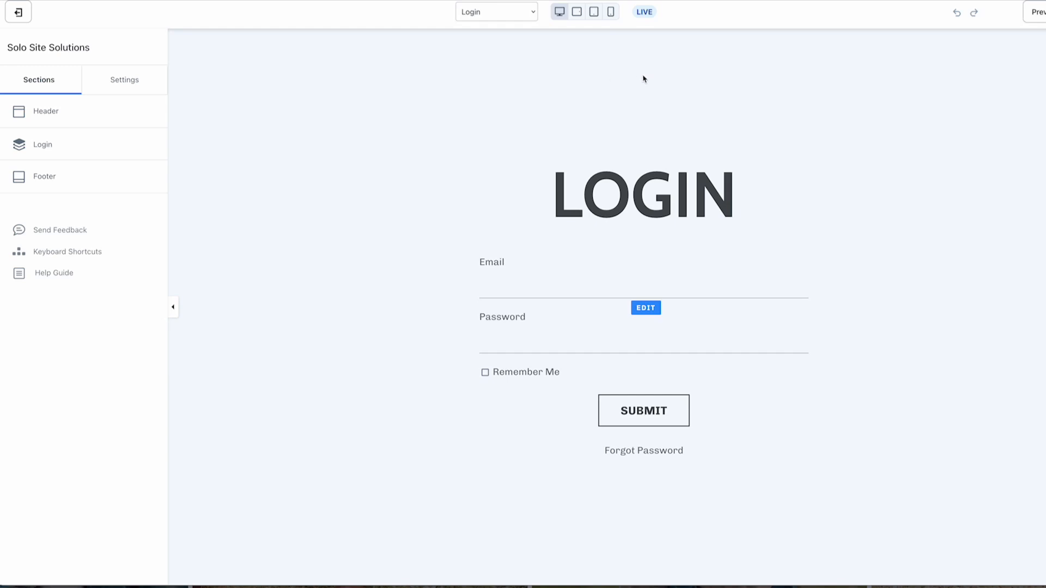
Step: Turn off Hide Header in the desktop layout settings of the Login page's header
click(45, 112)
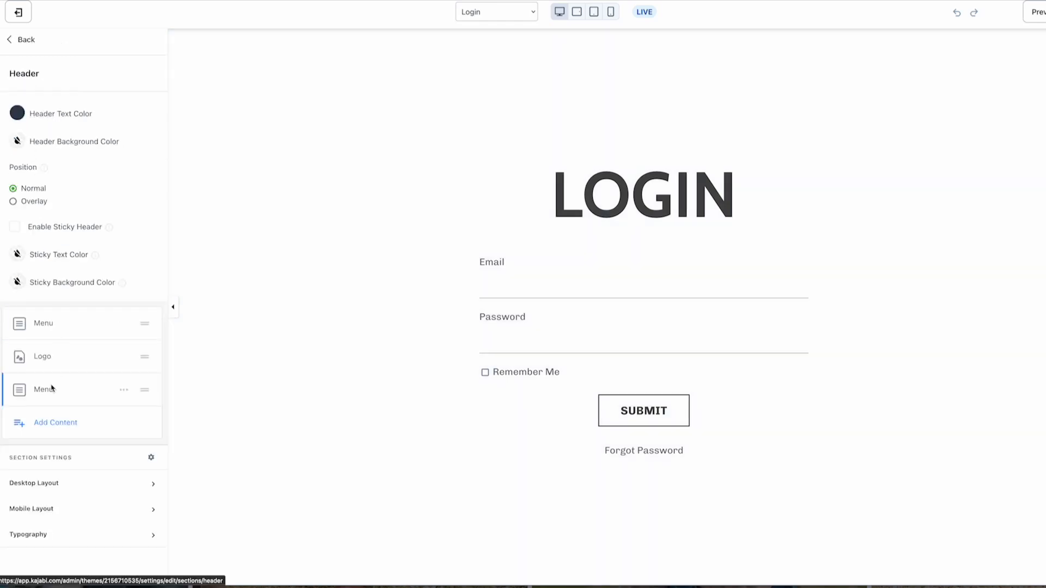
click(43, 495)
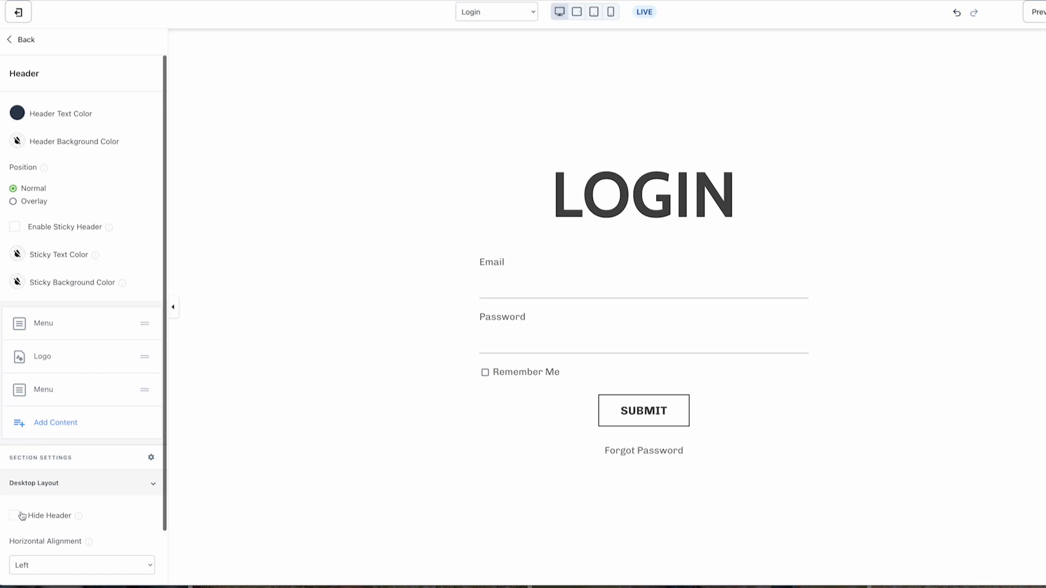
click(349, 53)
click(275, 60)
Step: Set the header background color to the light grey palette swatch
click(17, 141)
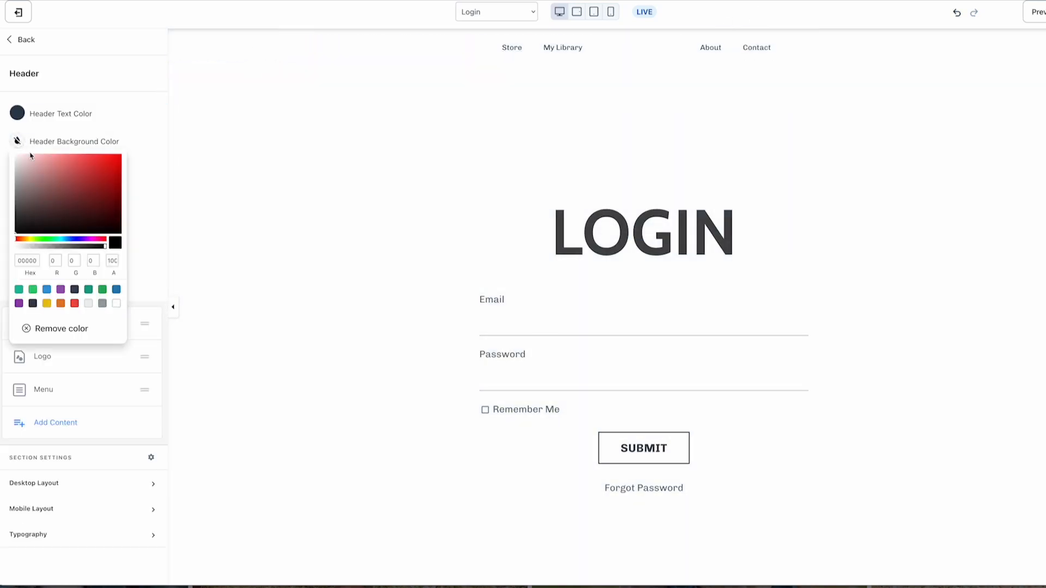
click(88, 305)
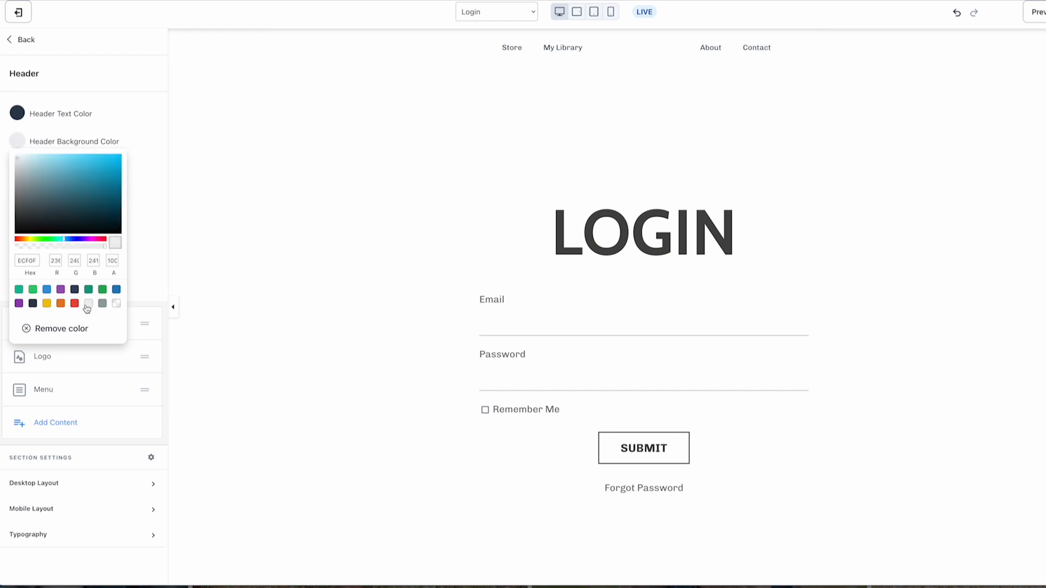
click(142, 118)
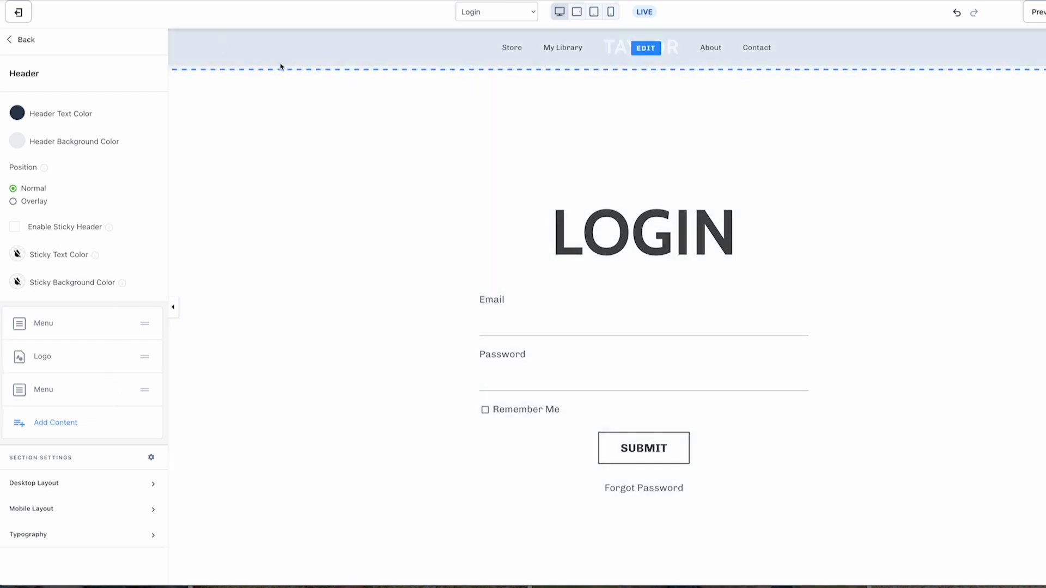
Step: Enable Hide Header in the header's desktop layout and open its mobile layout settings
click(60, 483)
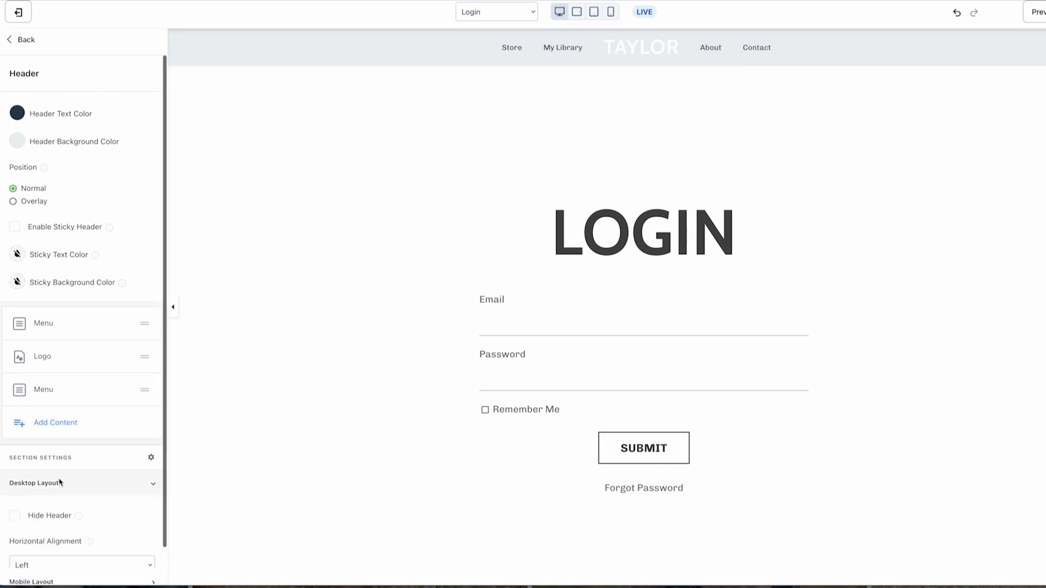
click(36, 513)
scroll(39, 498, down, 2)
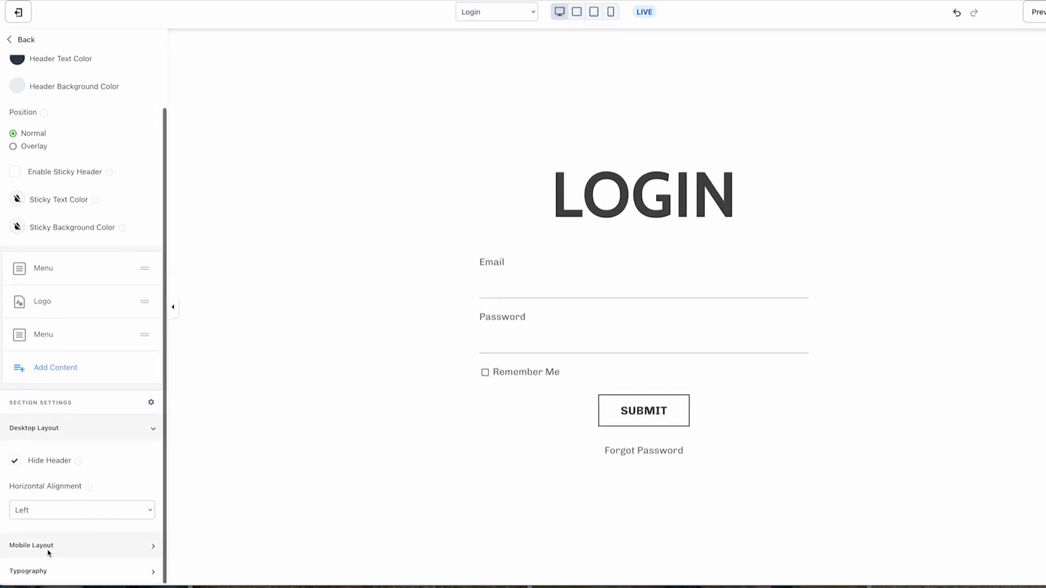
click(47, 548)
scroll(54, 496, down, 4)
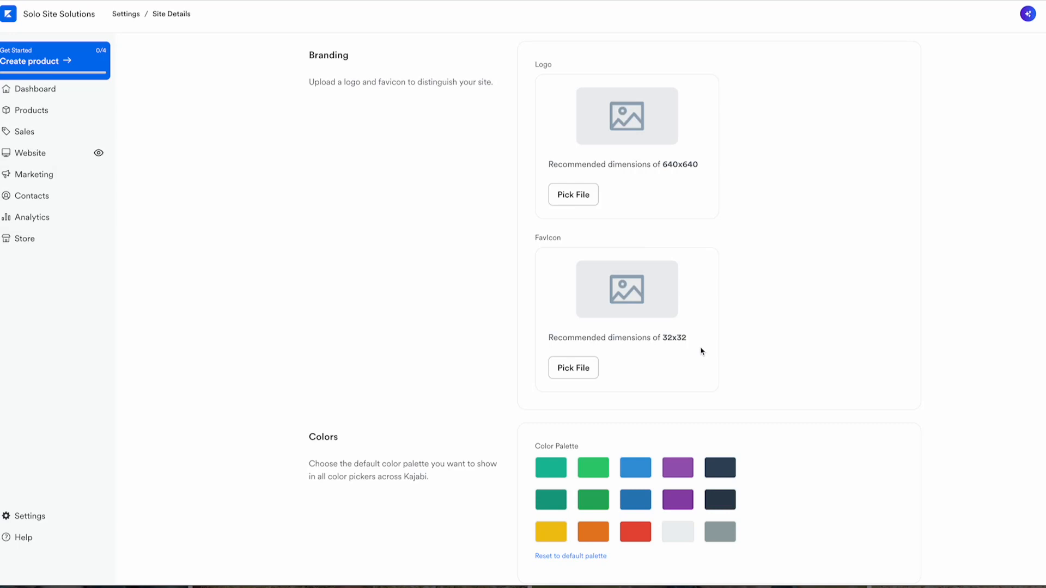
Step: Set the first swatch of the site's default color palette to #EAB567
scroll(702, 351, down, 1)
scroll(701, 352, up, 1)
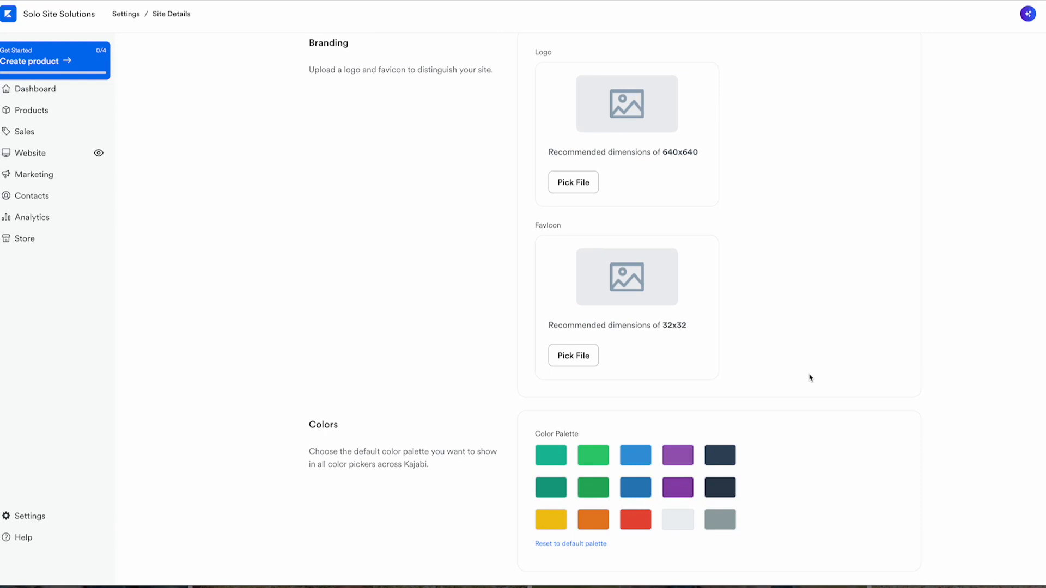
scroll(809, 378, down, 1)
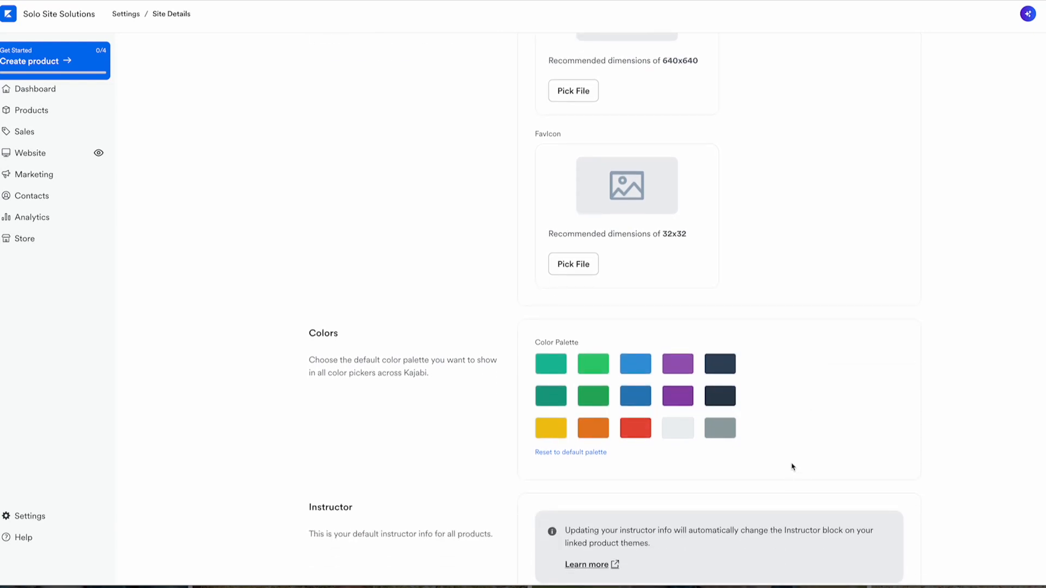
scroll(793, 467, down, 2)
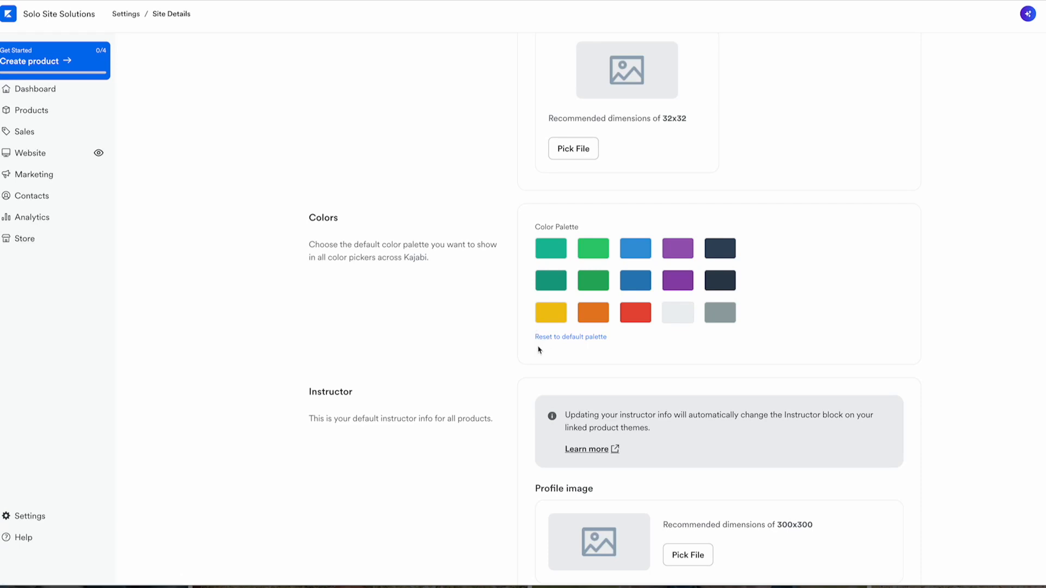
click(557, 250)
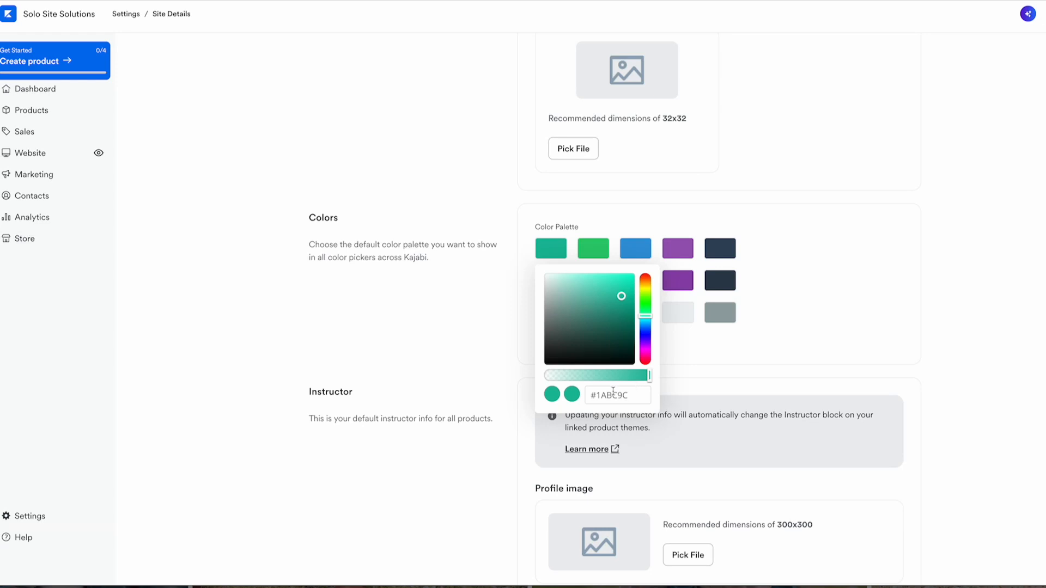
click(595, 396)
drag(596, 396, 630, 396)
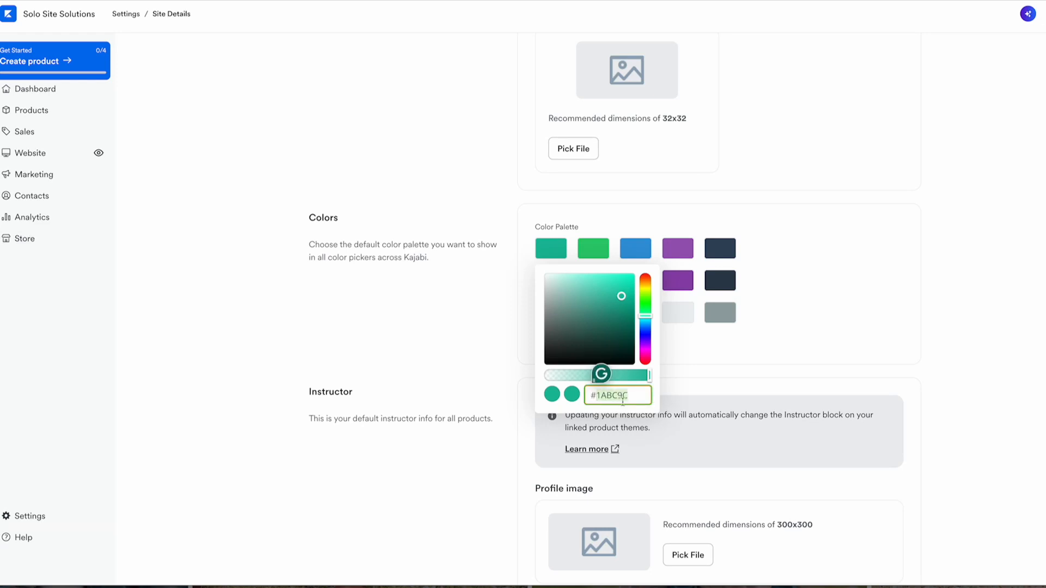
text(EAB567)
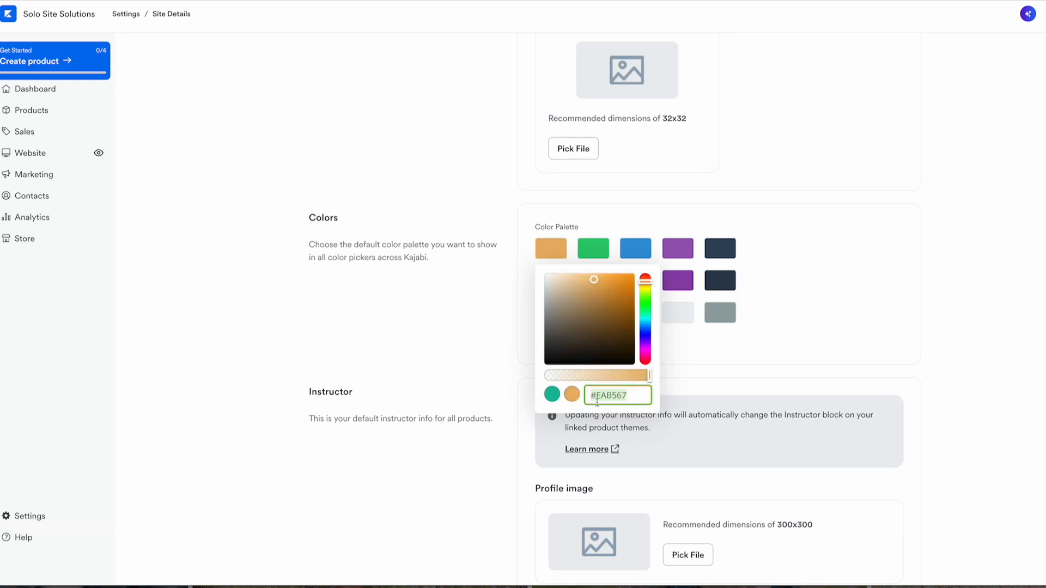
click(597, 396)
drag(596, 396, 633, 395)
click(458, 347)
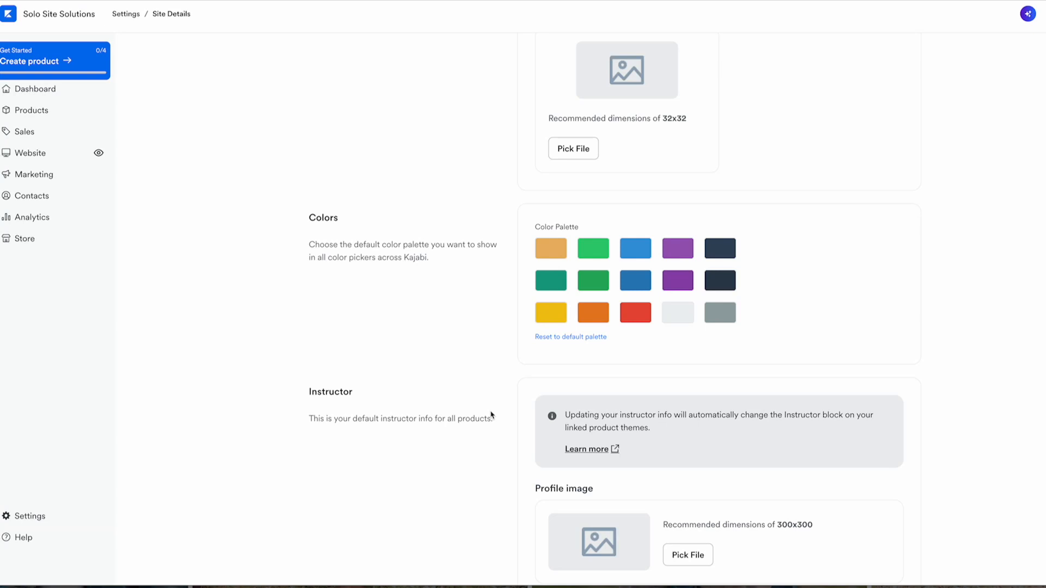
Step: Review the Instructor, Page scripts, SEO and social sharing, and Kajabi branding sections of the site details
scroll(487, 420, up, 1)
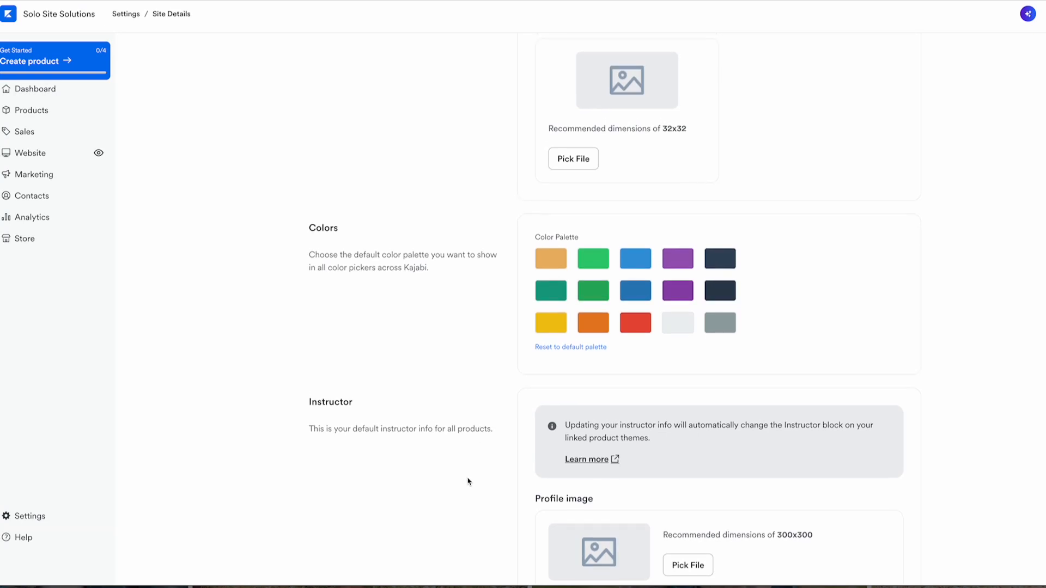
scroll(480, 458, down, 6)
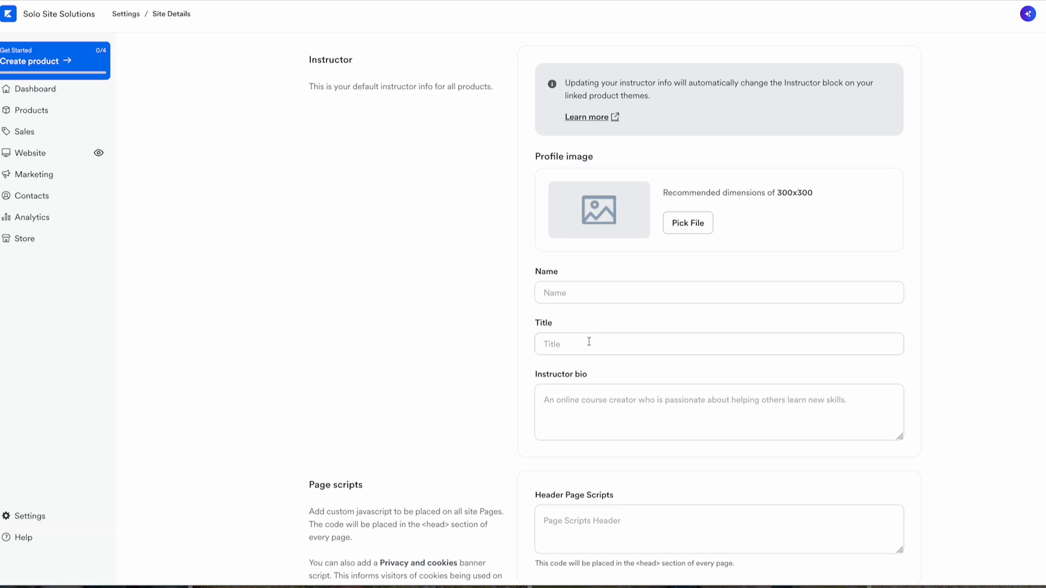
scroll(545, 365, down, 5)
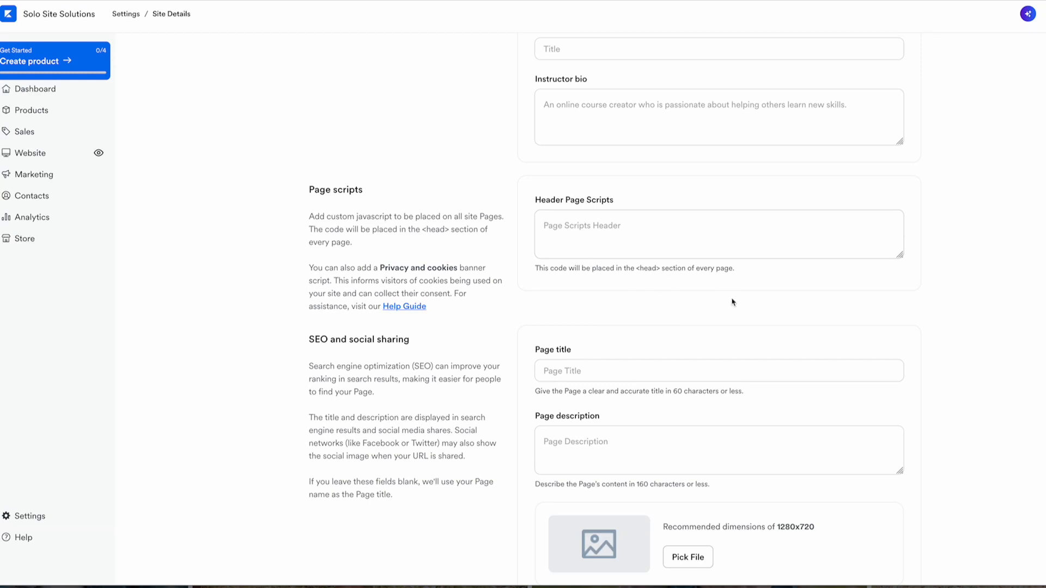
scroll(733, 299, down, 2)
drag(305, 221, 422, 222)
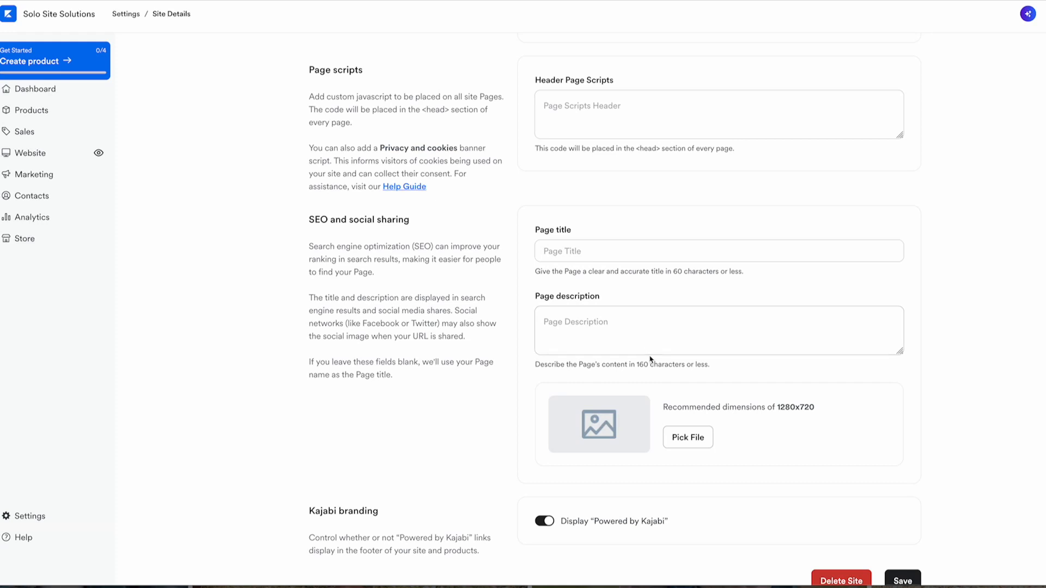
scroll(452, 468, up, 8)
scroll(456, 473, up, 5)
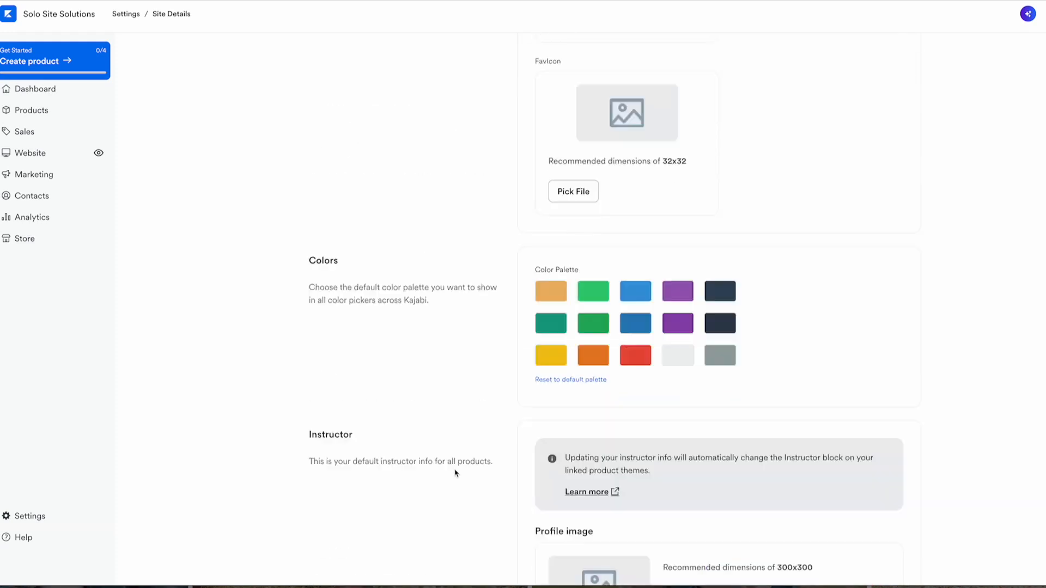
scroll(381, 490, down, 14)
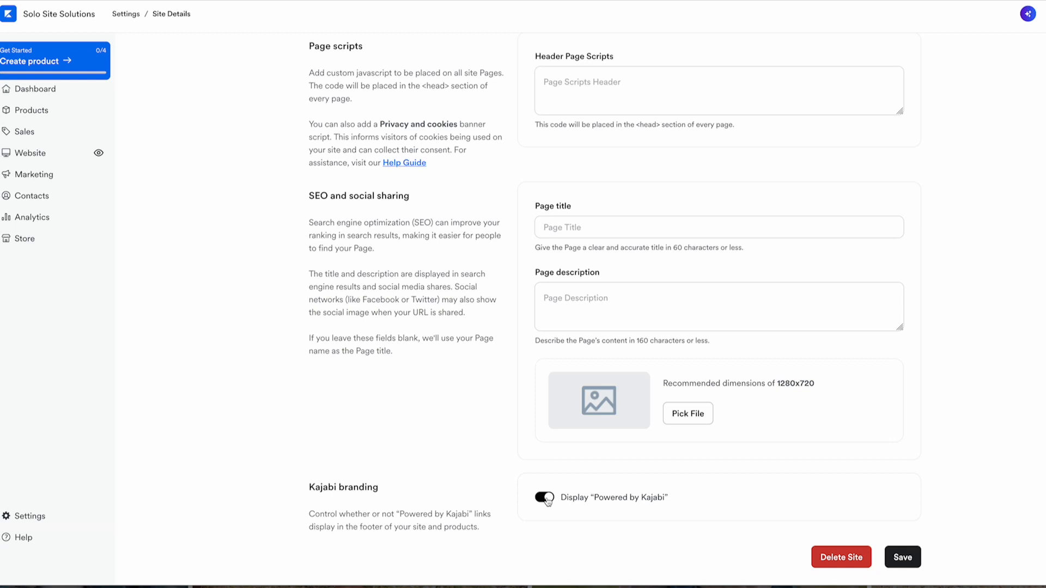
scroll(628, 485, up, 20)
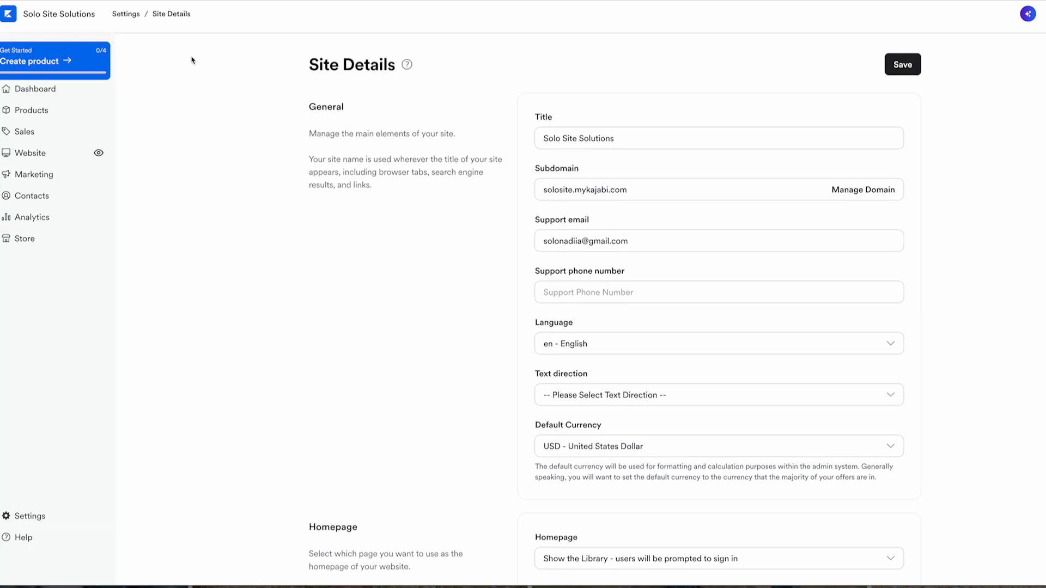
Step: Open the Marketing Settings and review the marketing contact address, company logo, and Kajabi and custom email domain sections
click(126, 14)
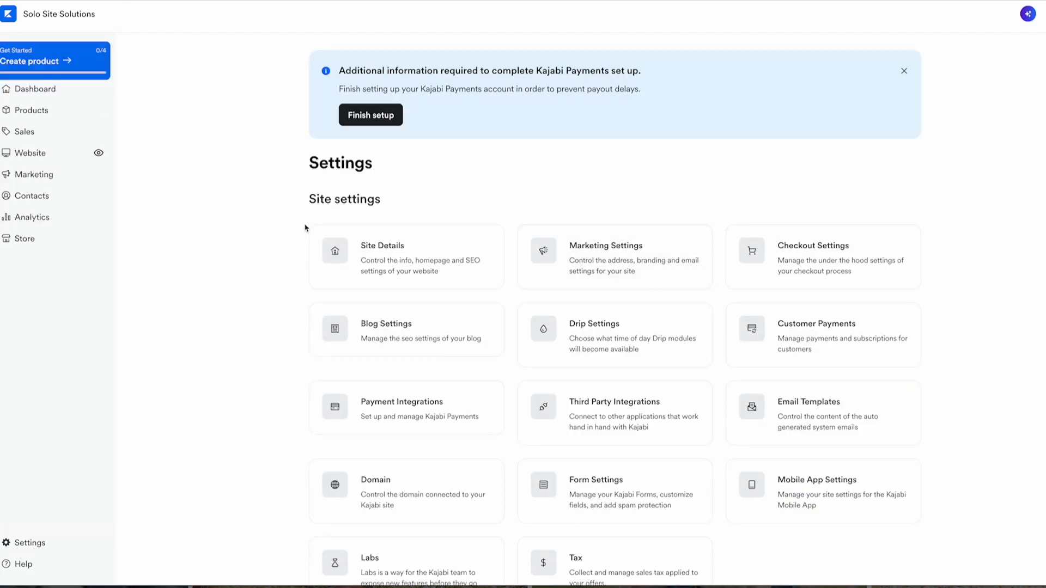
scroll(741, 438, down, 2)
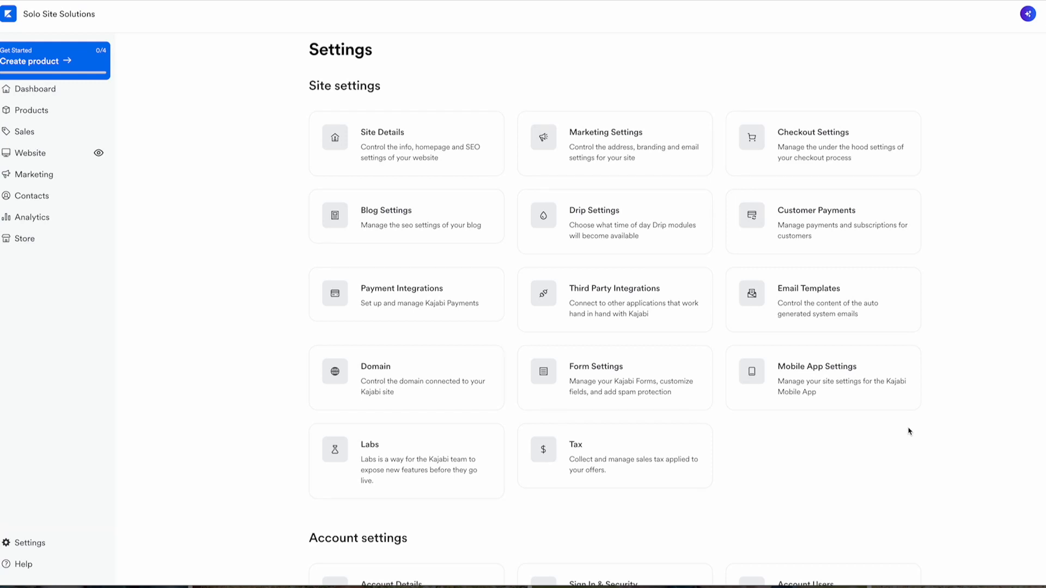
click(680, 141)
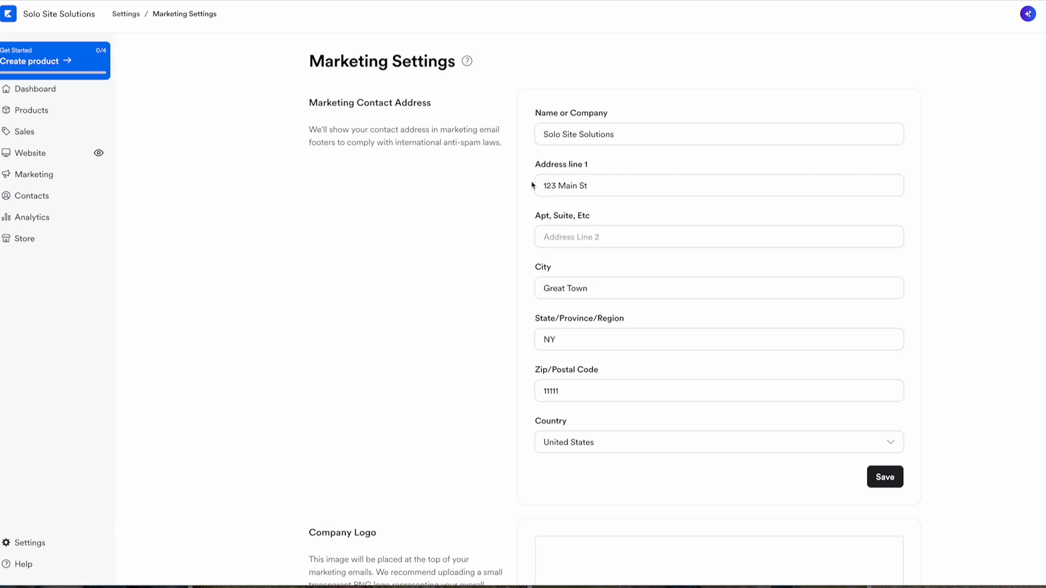
drag(542, 185, 605, 183)
click(621, 196)
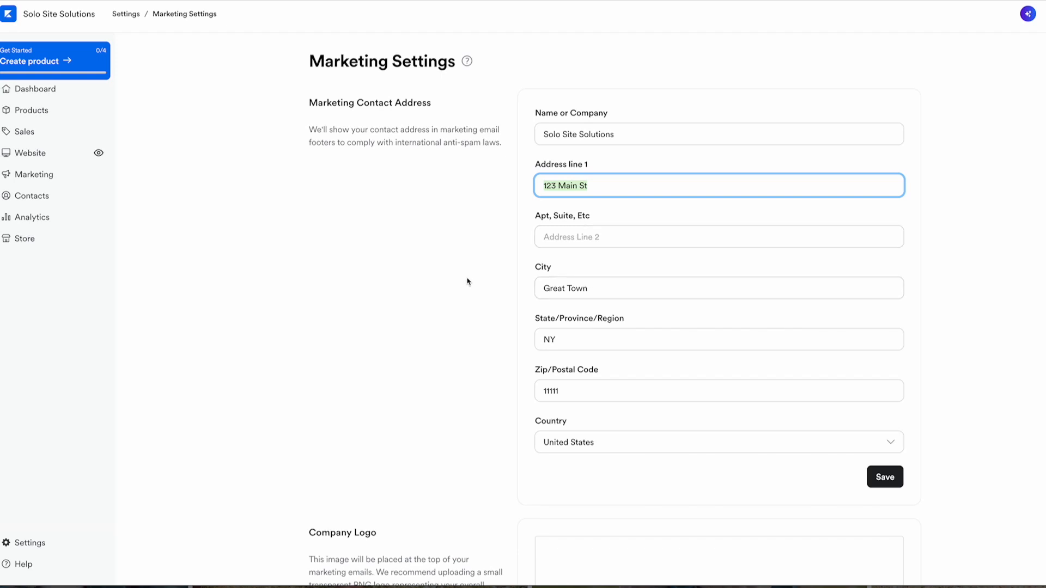
scroll(492, 283, down, 12)
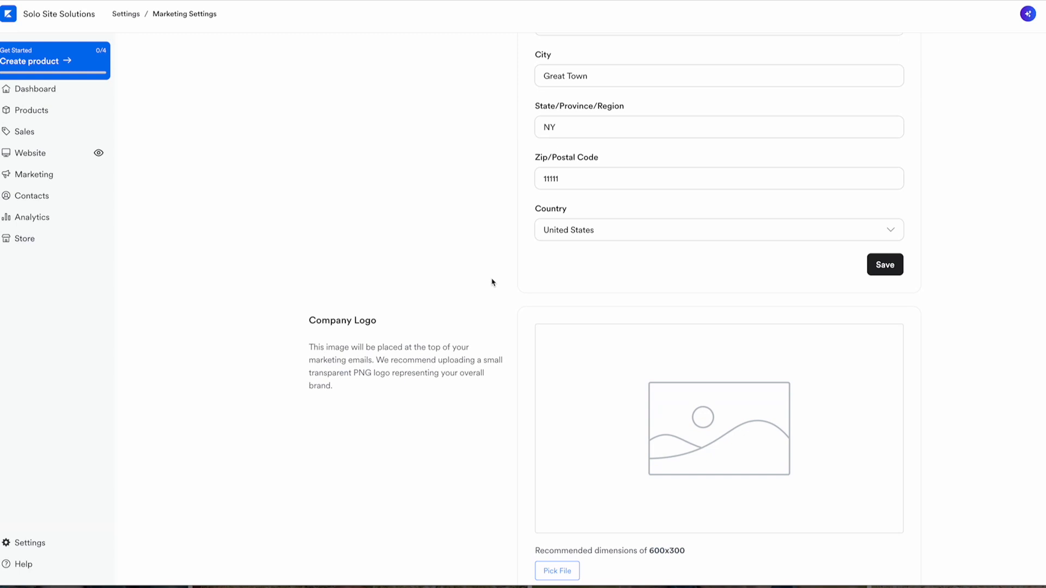
scroll(498, 283, down, 3)
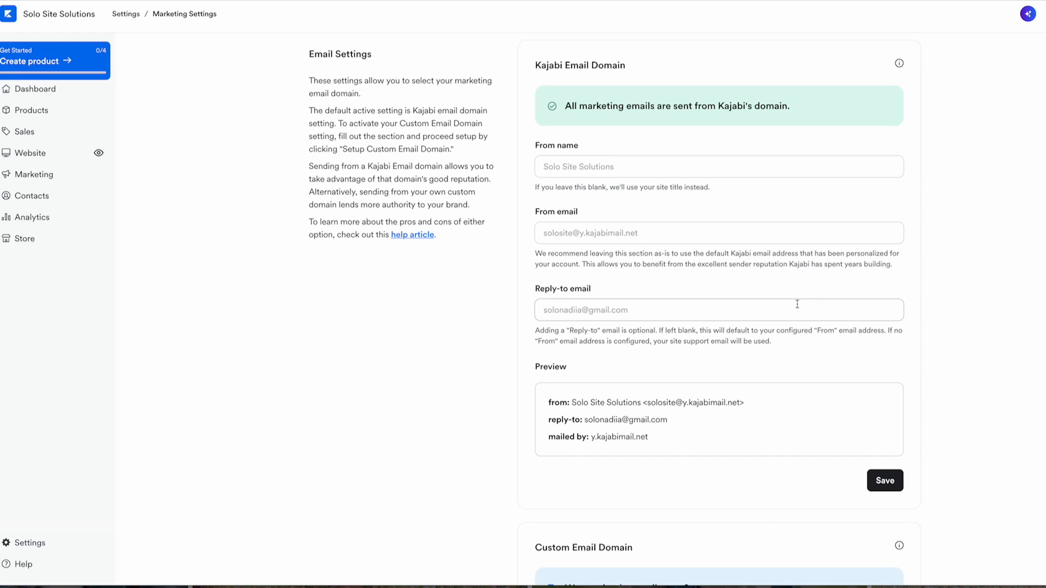
scroll(784, 327, down, 6)
scroll(785, 332, down, 1)
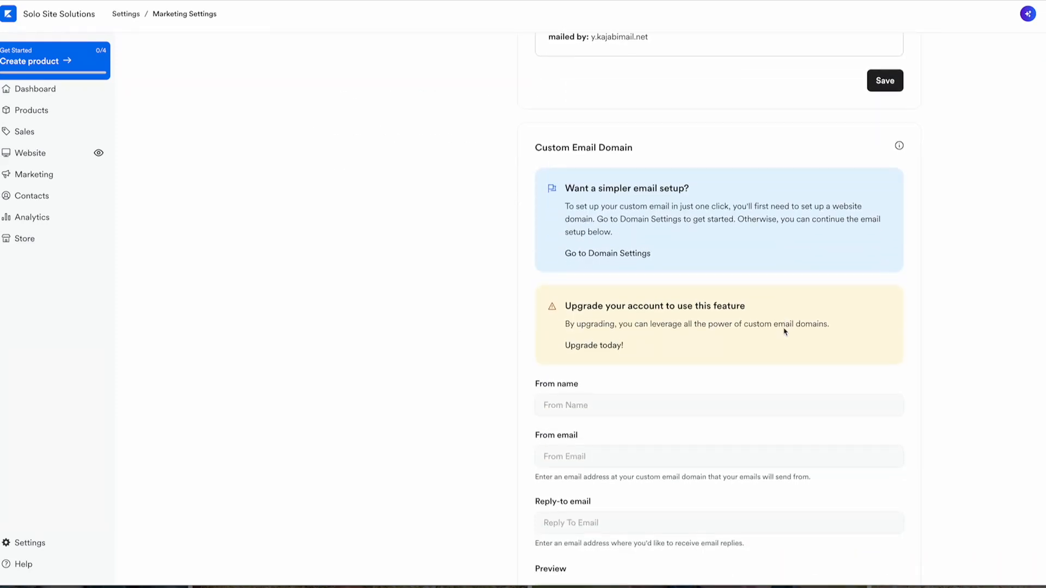
scroll(735, 334, down, 1)
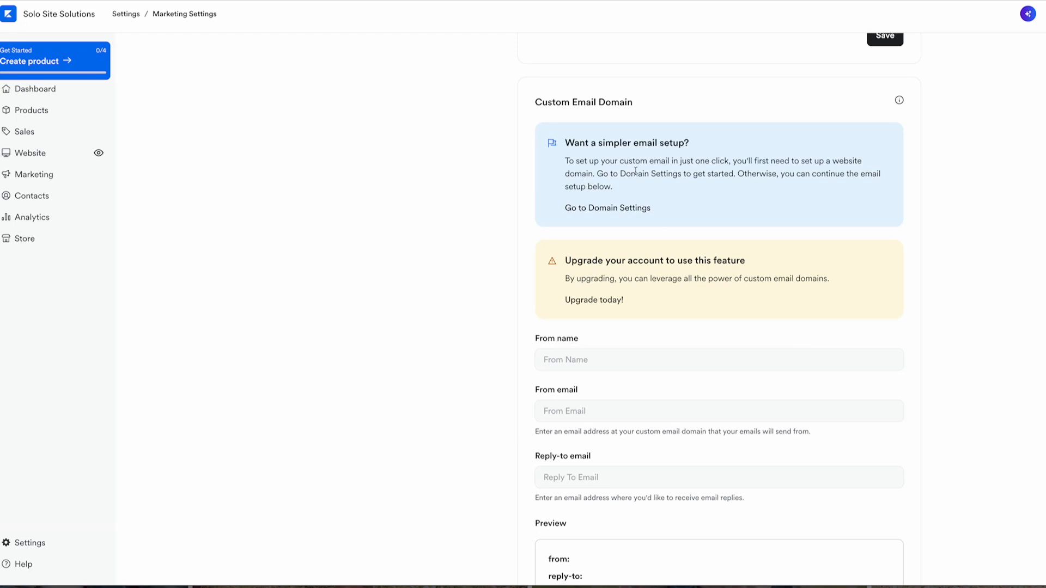
scroll(537, 165, up, 6)
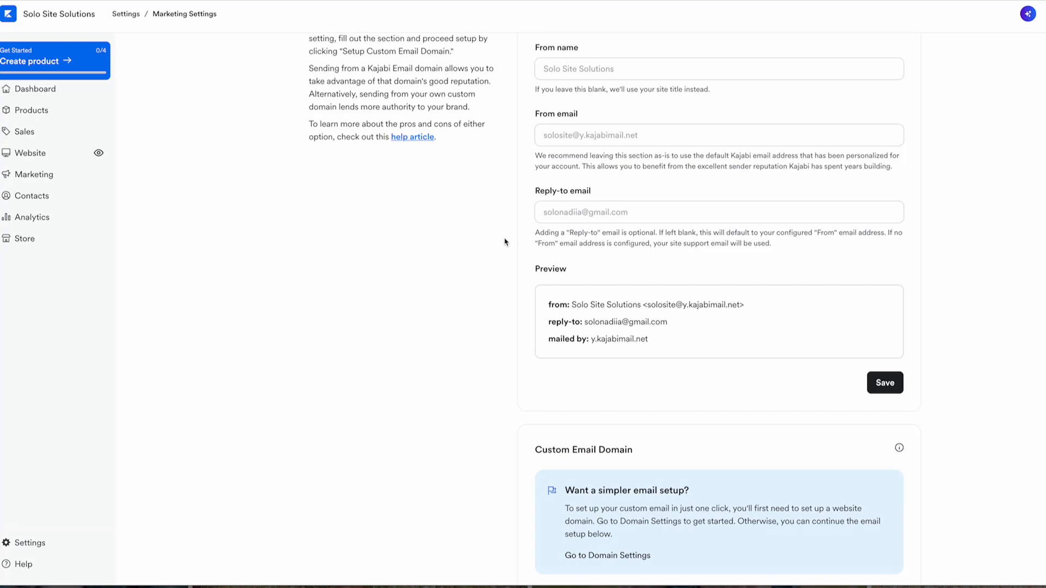
scroll(505, 242, up, 15)
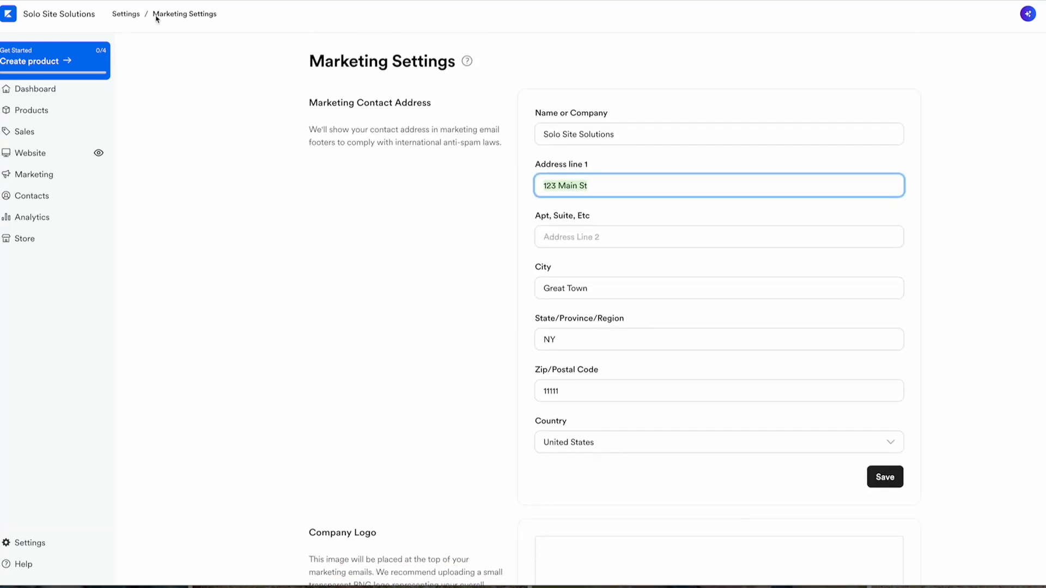
Step: Open the Customer Payments settings and review the receipt options, business address, free trial messaging and subscription cancellations
click(126, 13)
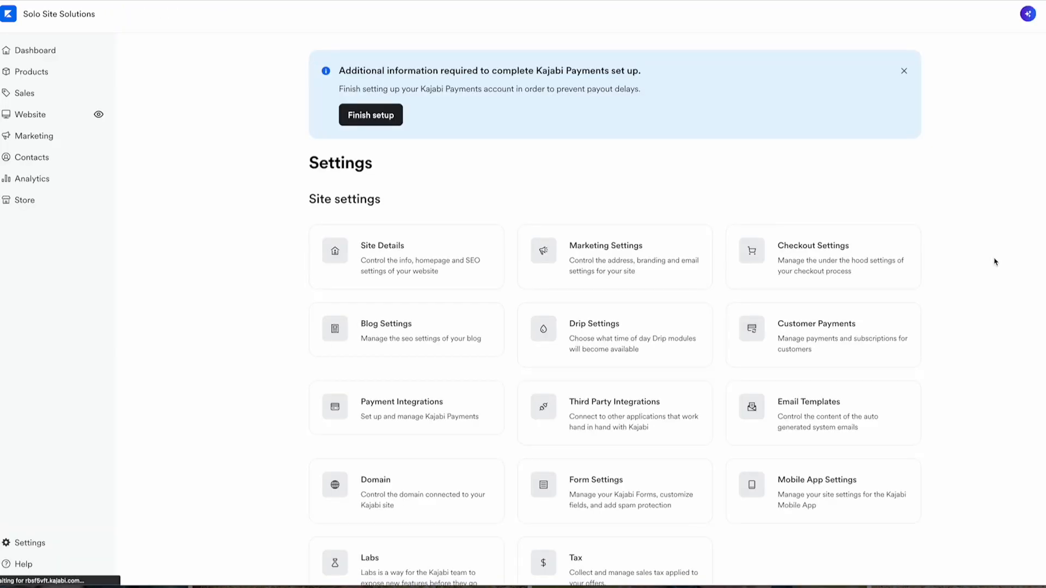
scroll(995, 261, down, 3)
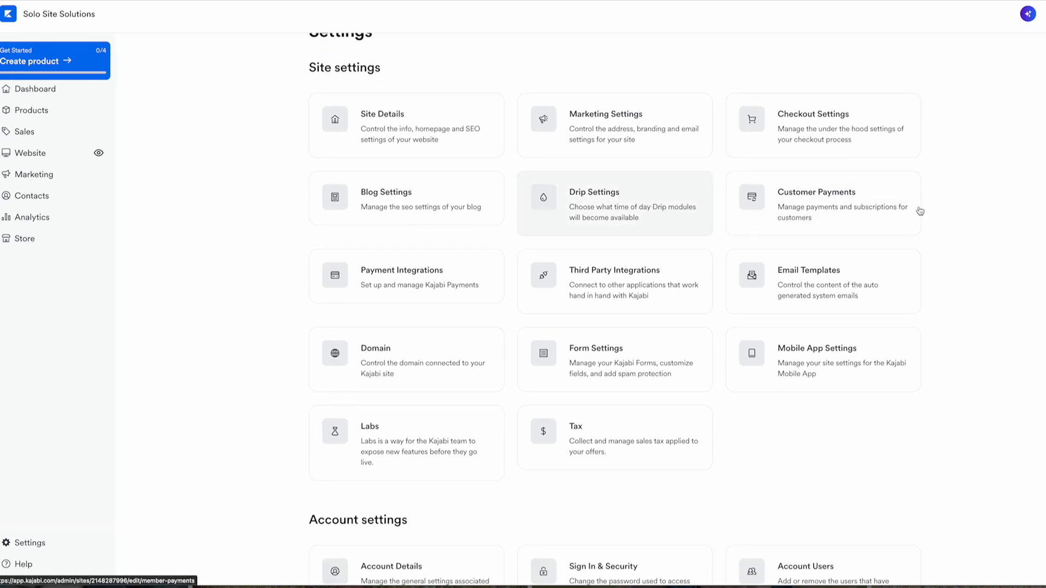
click(782, 228)
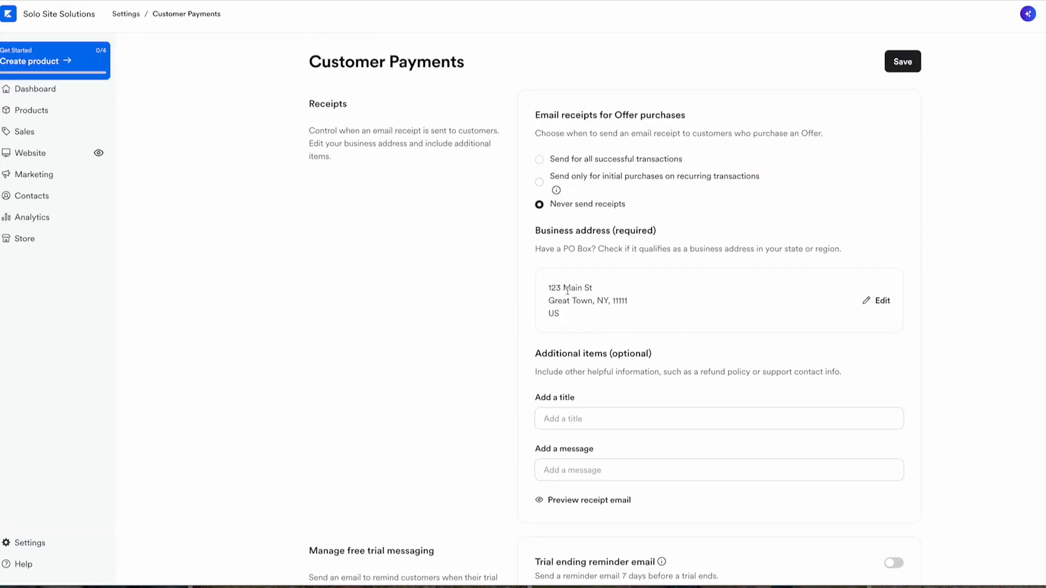
drag(549, 287, 576, 321)
scroll(634, 325, down, 1)
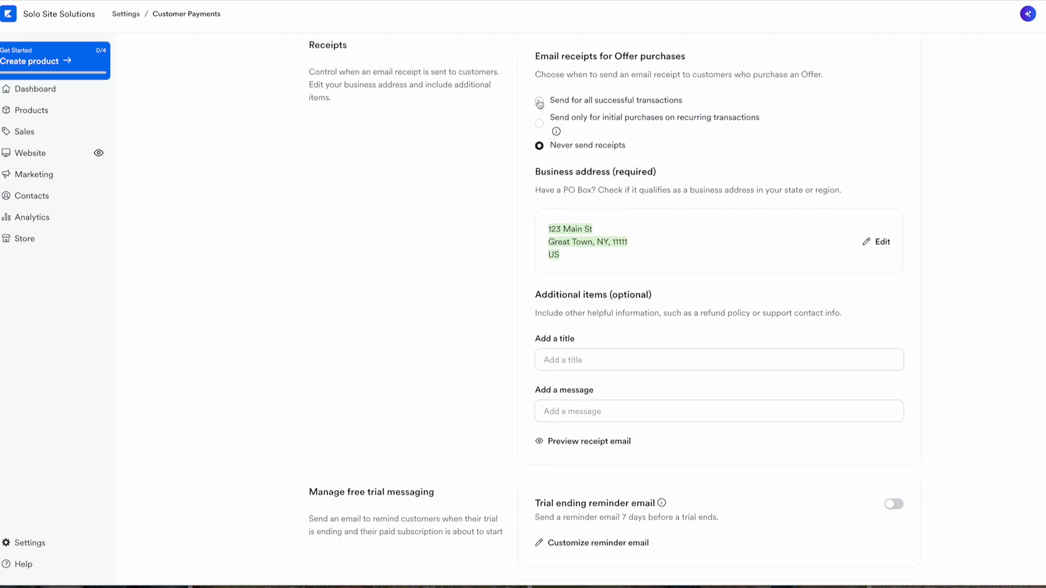
scroll(654, 130, up, 1)
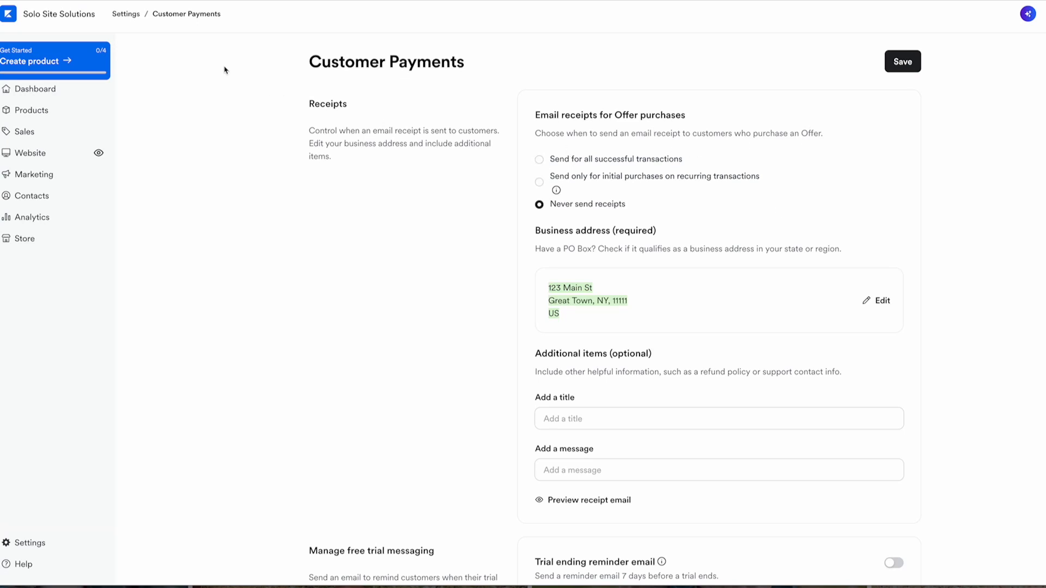
click(188, 18)
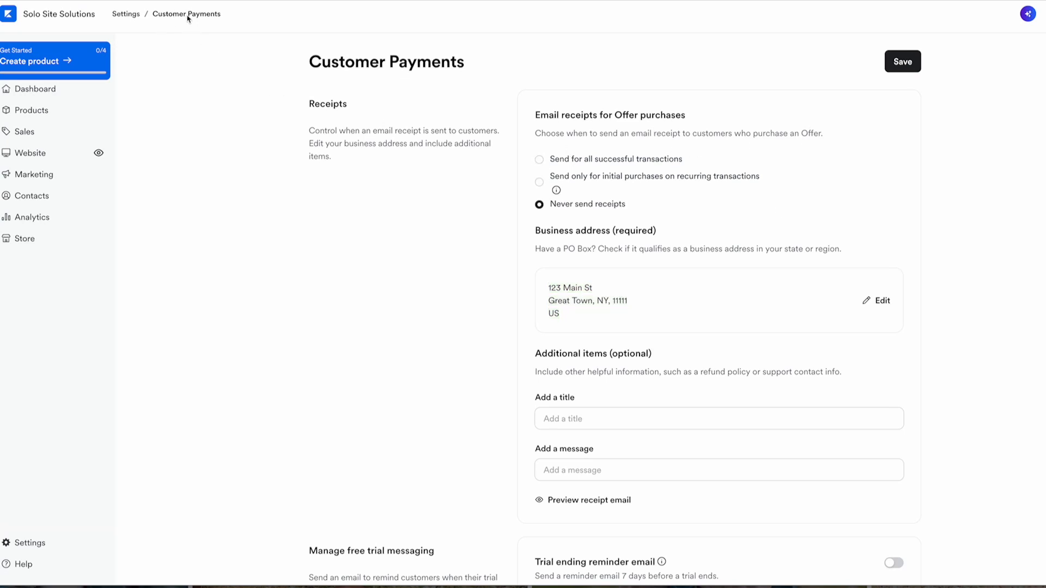
scroll(414, 212, down, 5)
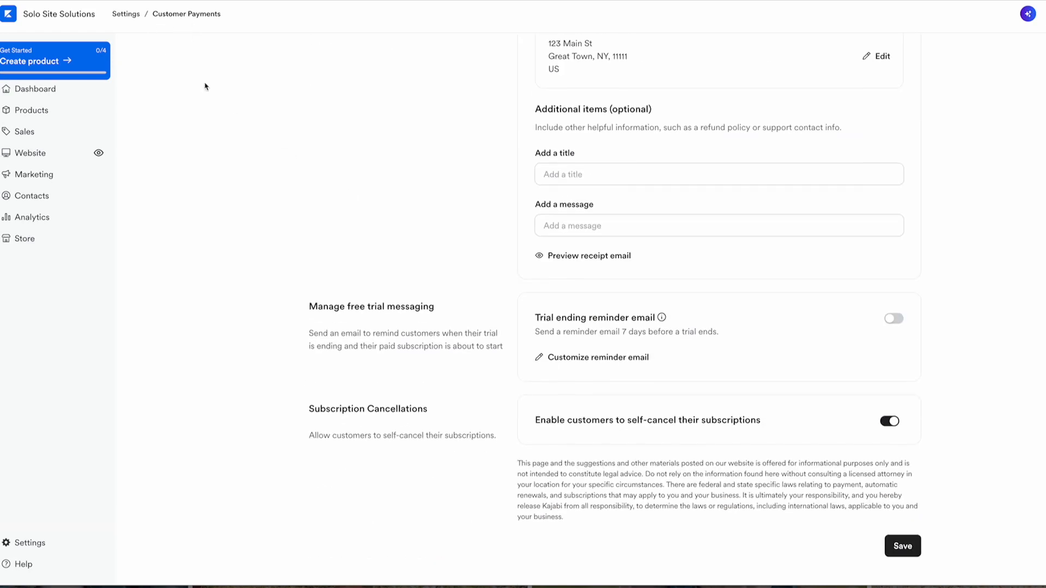
Step: Open the Payment Integrations settings to check the available payment options, and return to the settings overview
click(133, 20)
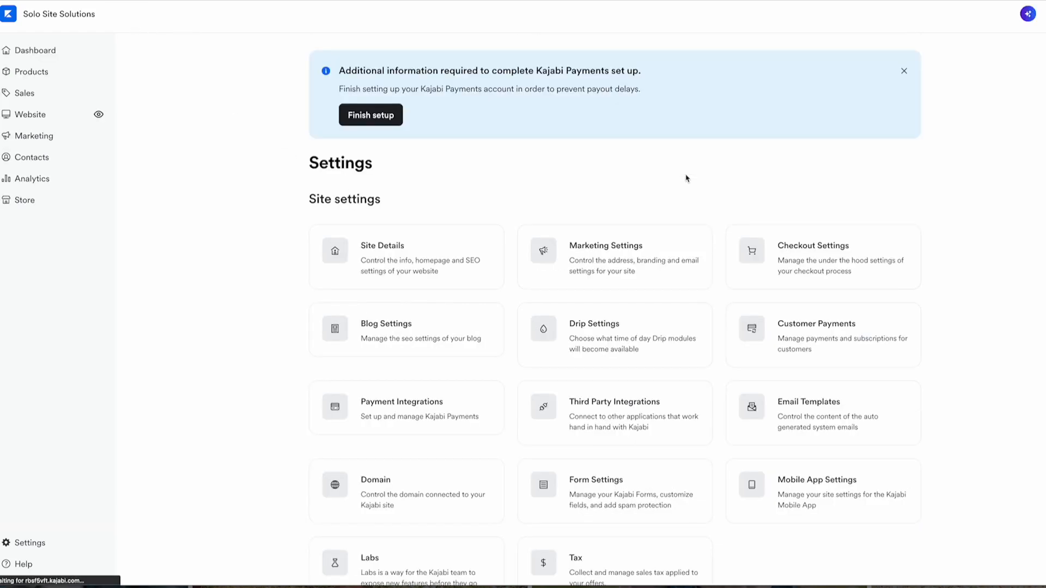
scroll(787, 299, down, 3)
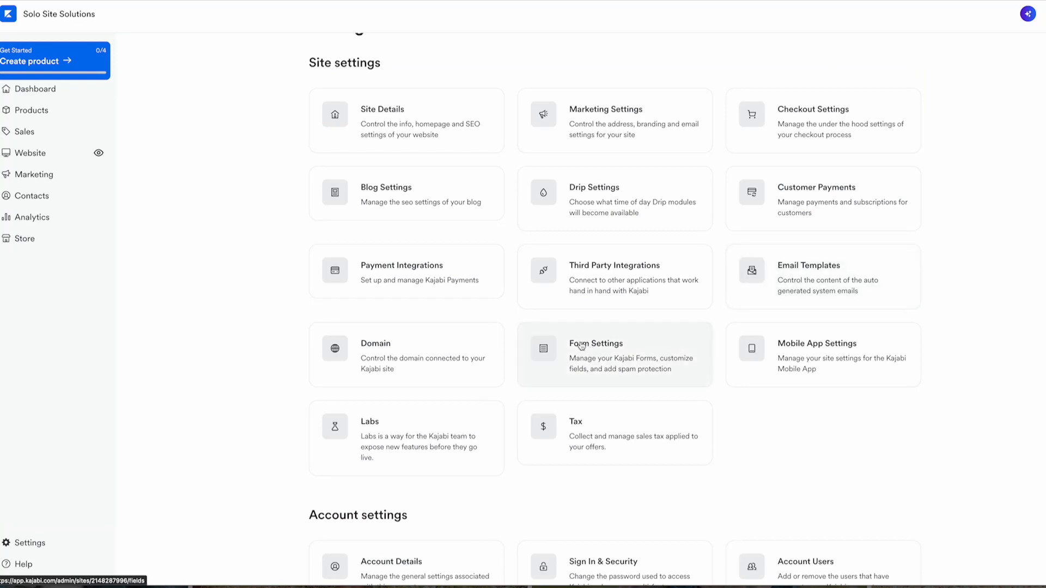
click(452, 280)
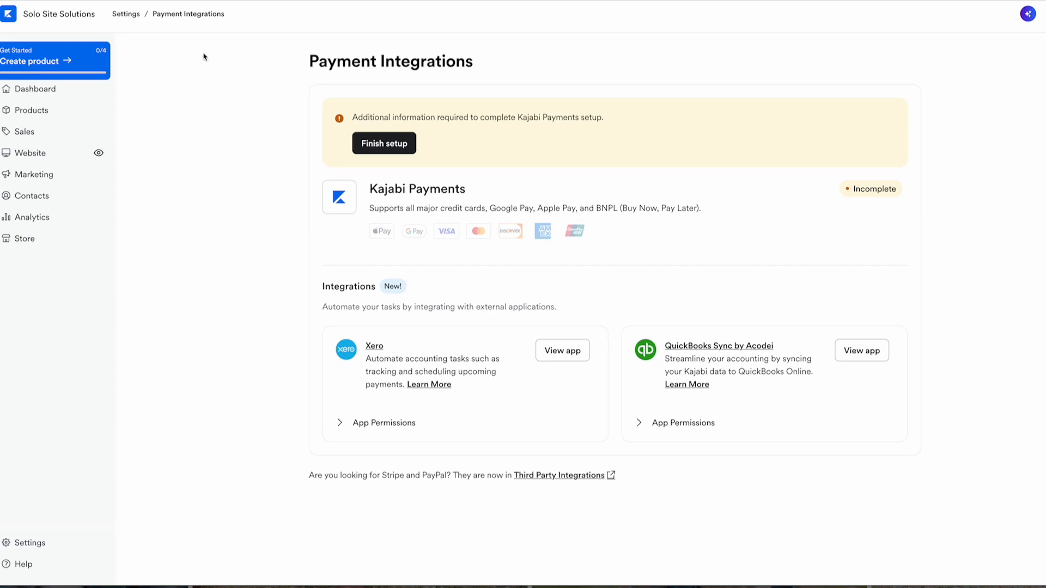
click(135, 14)
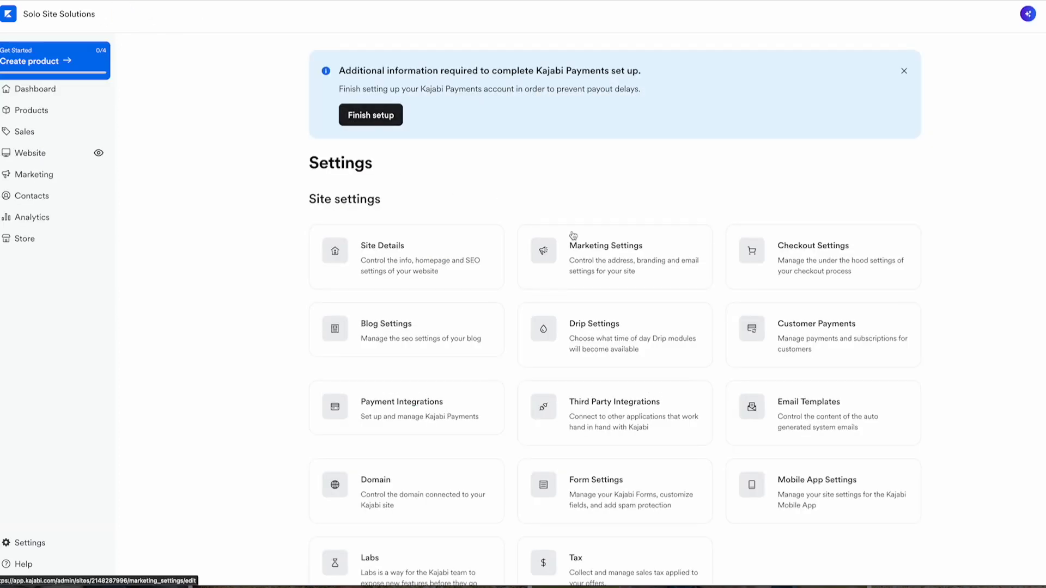
Step: Review the remaining site and account settings, open the blank new account user form, and return to the settings overview
scroll(574, 236, down, 5)
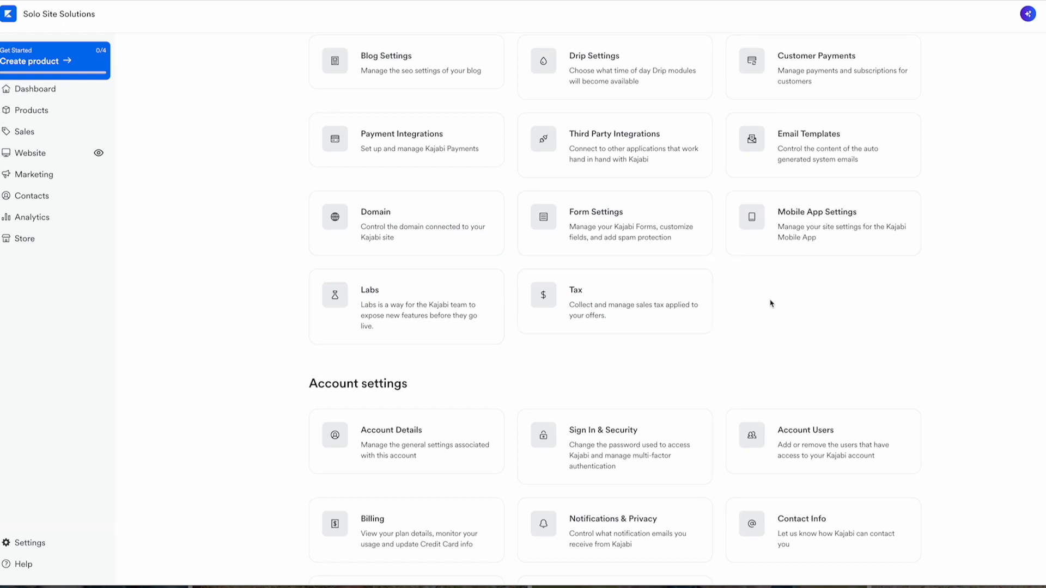
scroll(771, 304, down, 2)
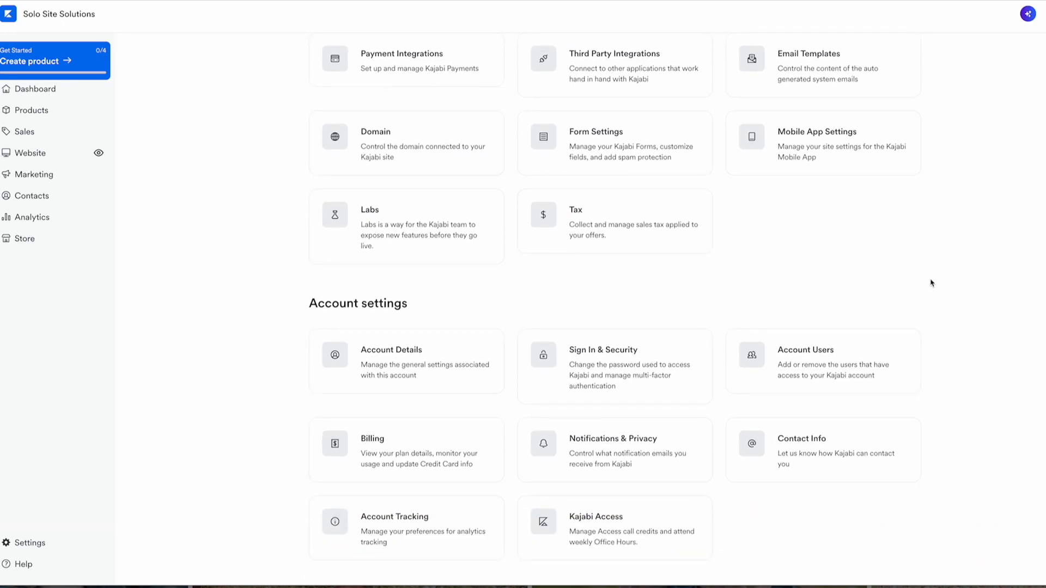
scroll(932, 283, down, 1)
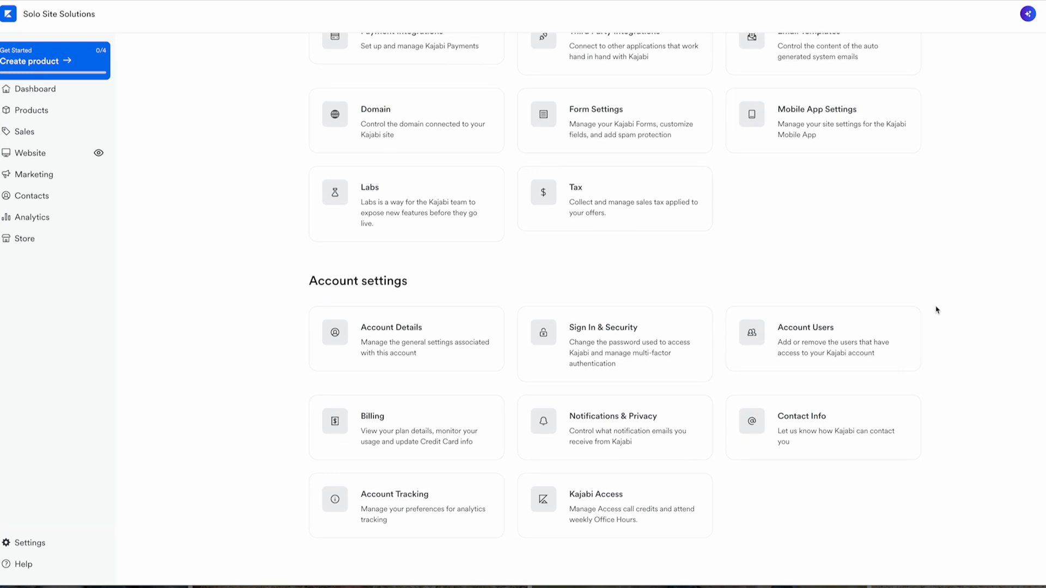
click(819, 358)
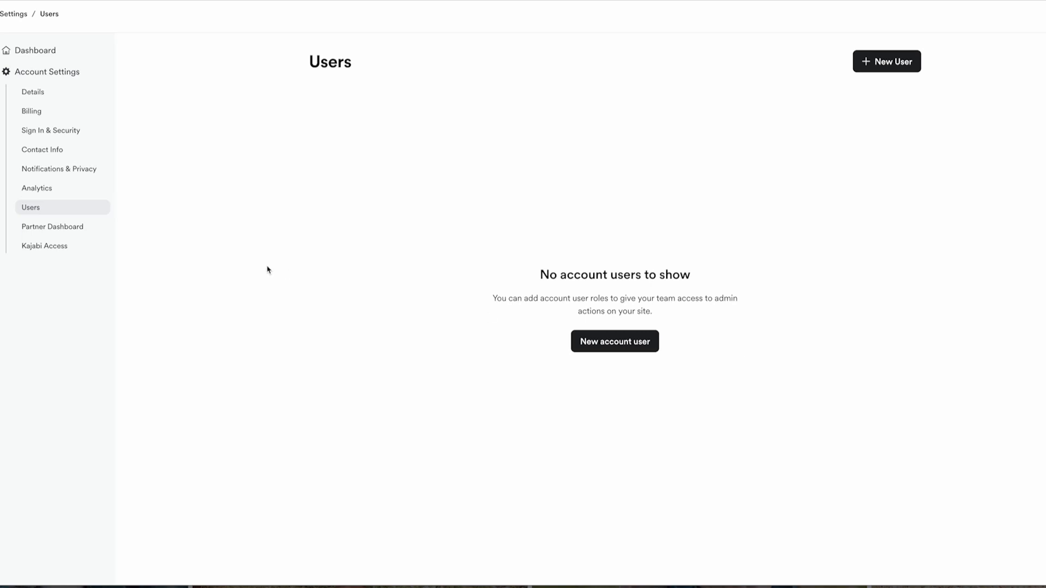
click(889, 68)
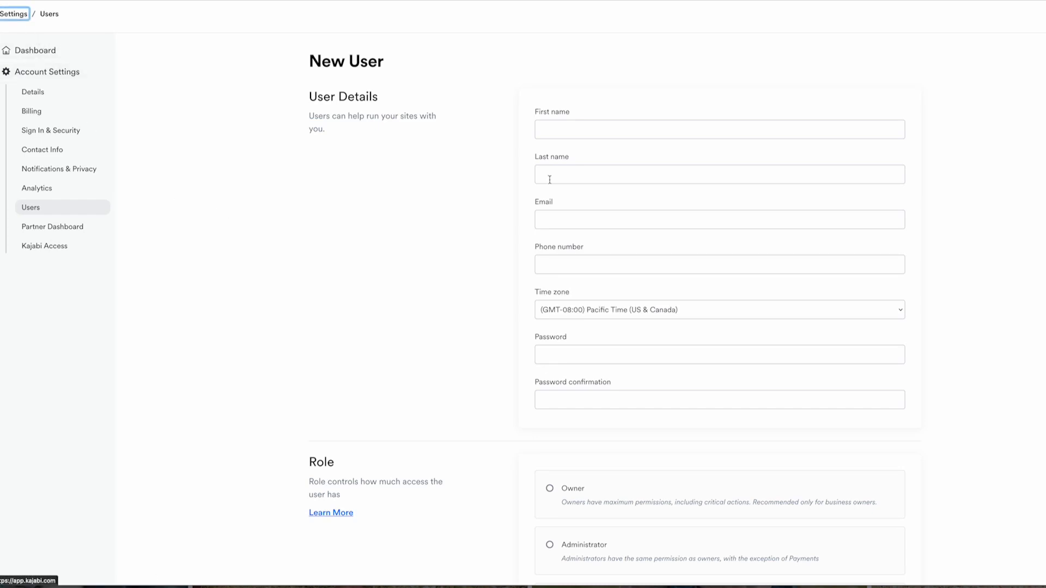
click(12, 14)
Step: Open the Site Details and review the General and Homepage sections
click(426, 263)
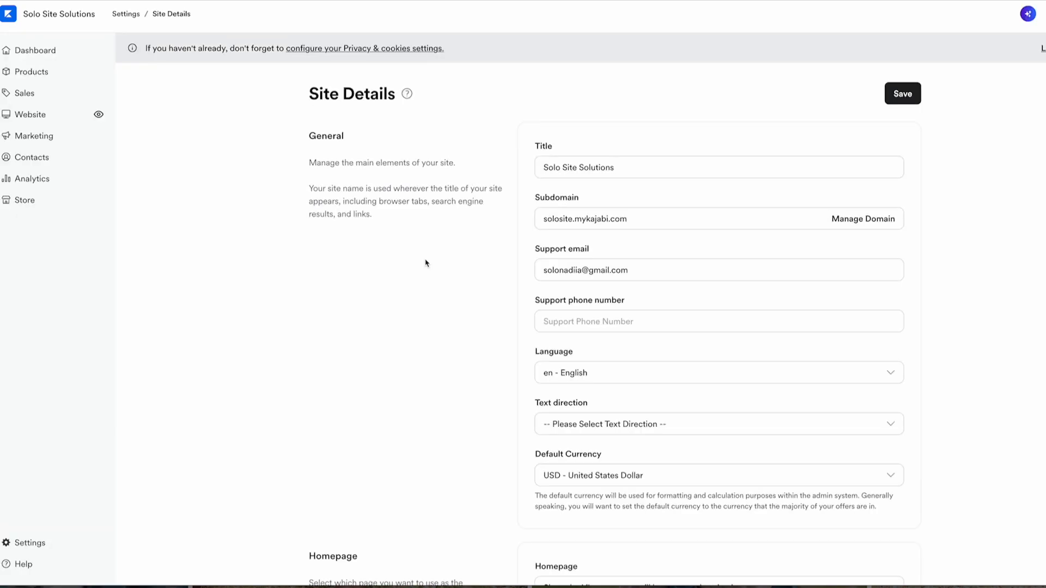
scroll(511, 322, down, 3)
scroll(510, 322, down, 2)
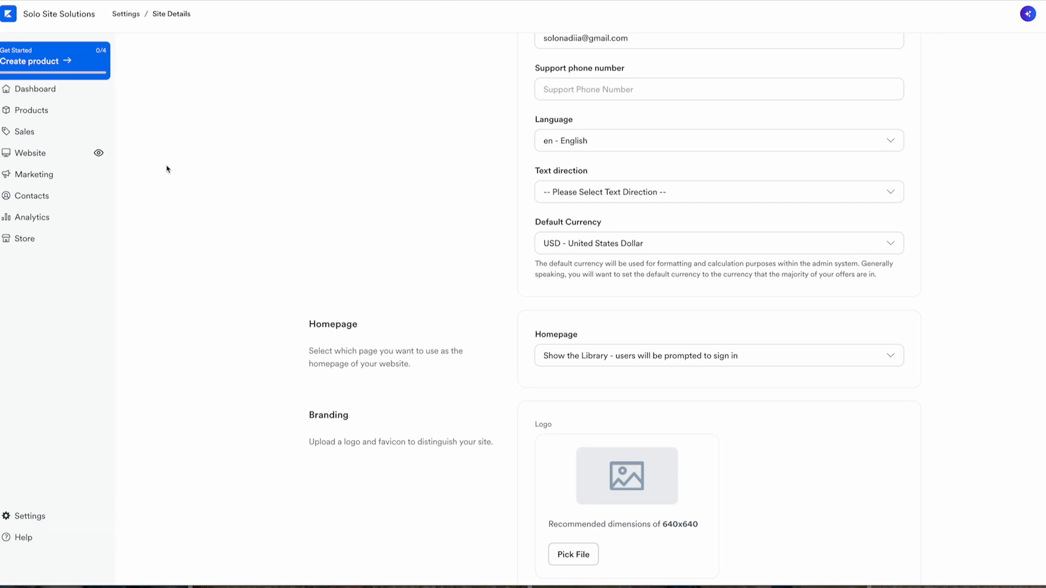
Step: Open the website area in a new browser tab and go to the landing page templates
right_click(31, 153)
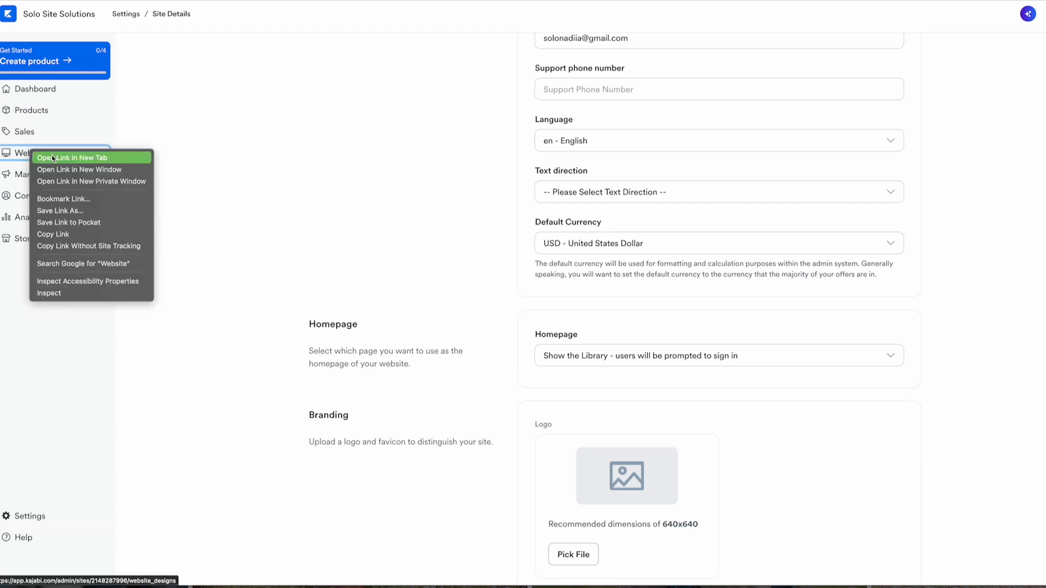
click(52, 158)
click(382, 1)
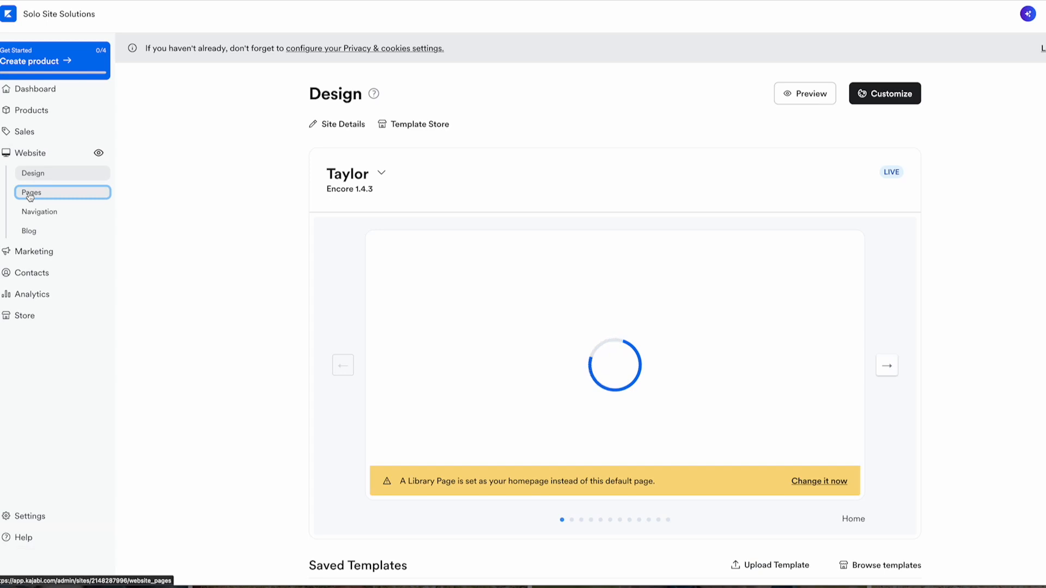
click(30, 192)
click(380, 114)
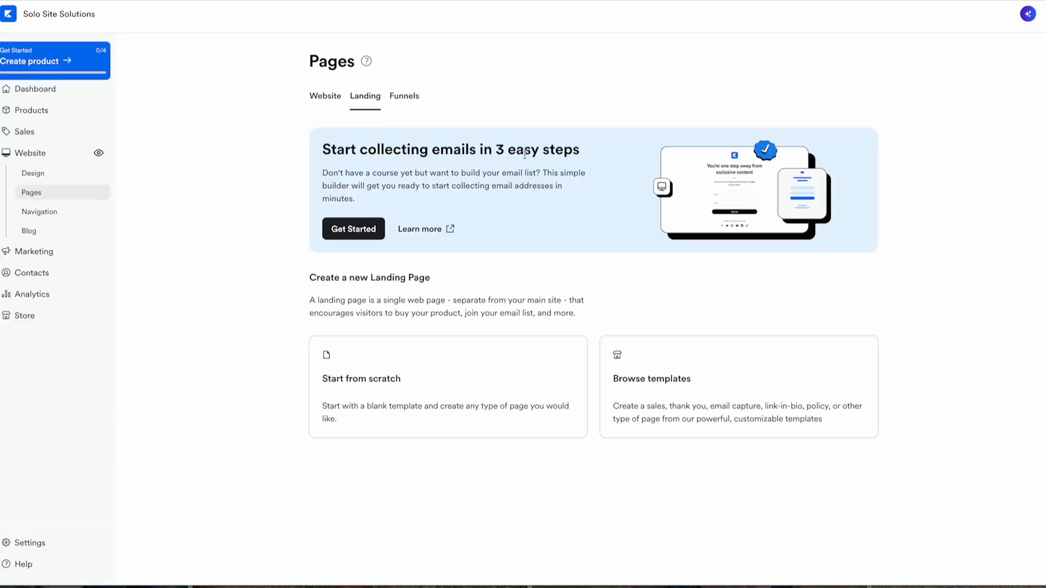
click(696, 369)
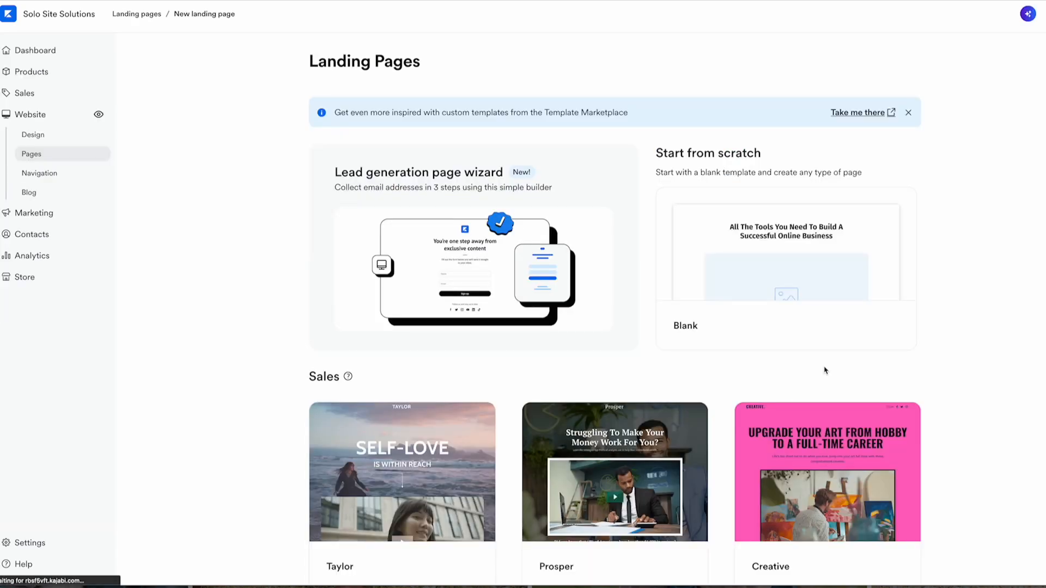
Step: Show all the Coming soon landing page templates and open the details of the Harmony template
scroll(825, 371, down, 7)
scroll(825, 371, down, 15)
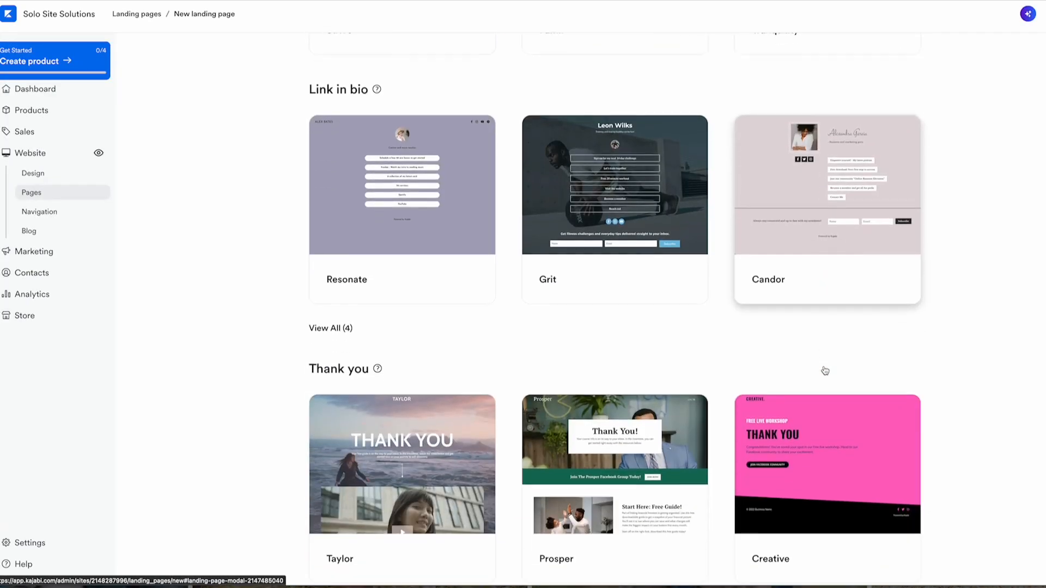
scroll(824, 370, down, 2)
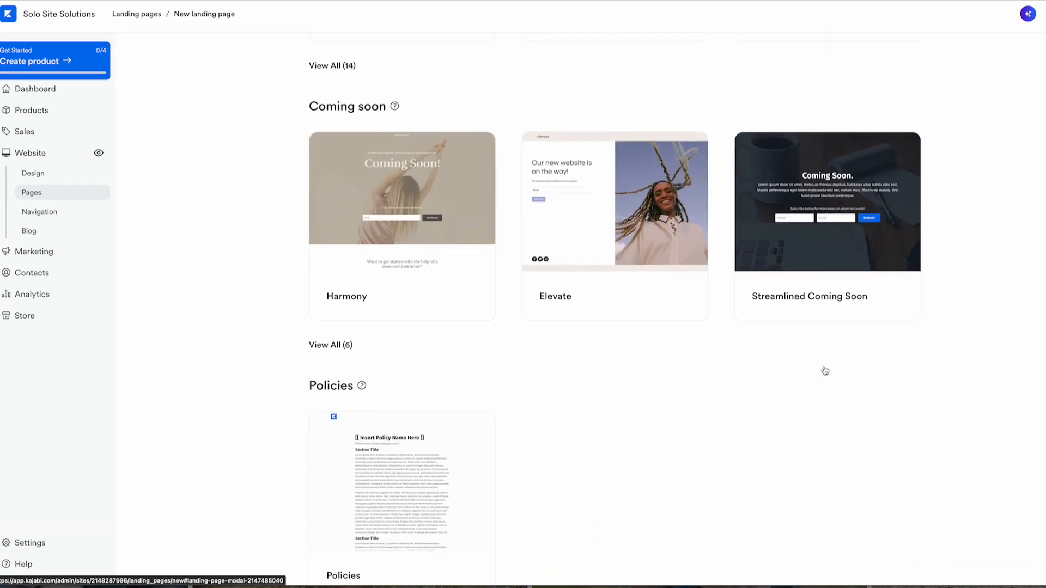
click(338, 350)
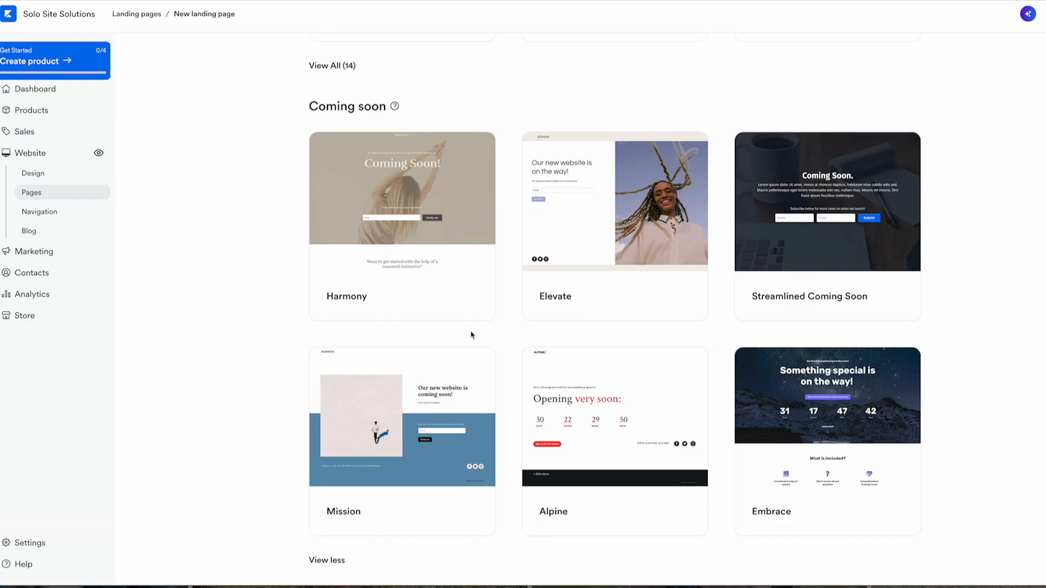
click(424, 201)
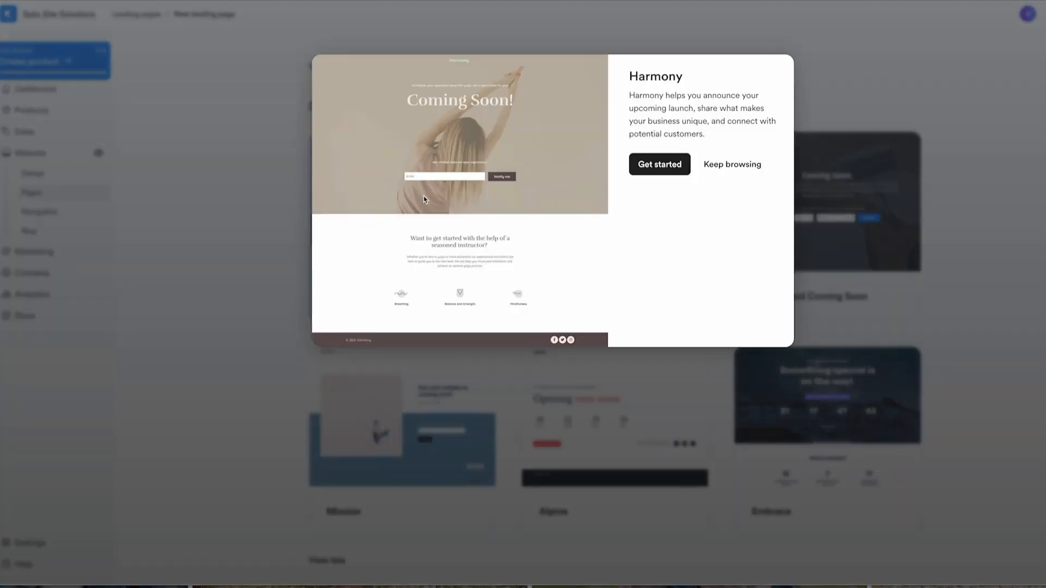
Step: Create a landing page titled "Coming Soon" from the Harmony template
click(641, 164)
text(Coming Soo)
key(Return)
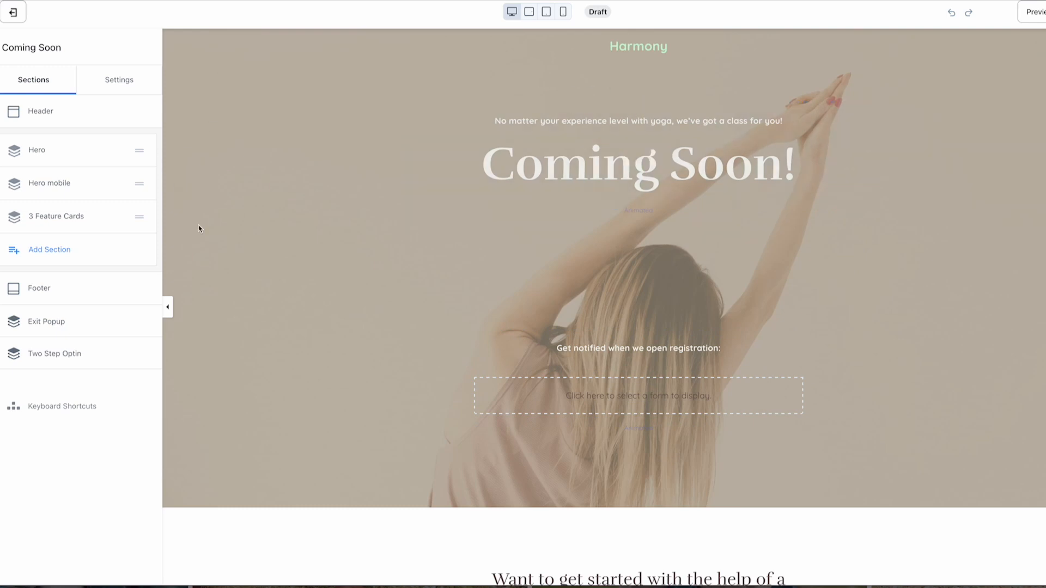
Step: Inspect the editing options of the Hero and Header sections on the landing page
click(264, 183)
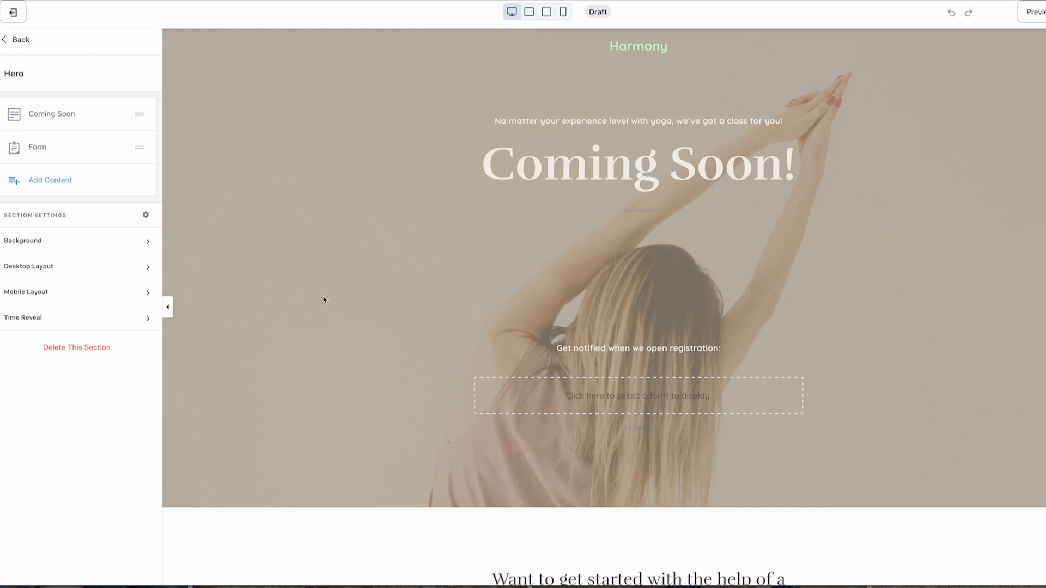
click(704, 60)
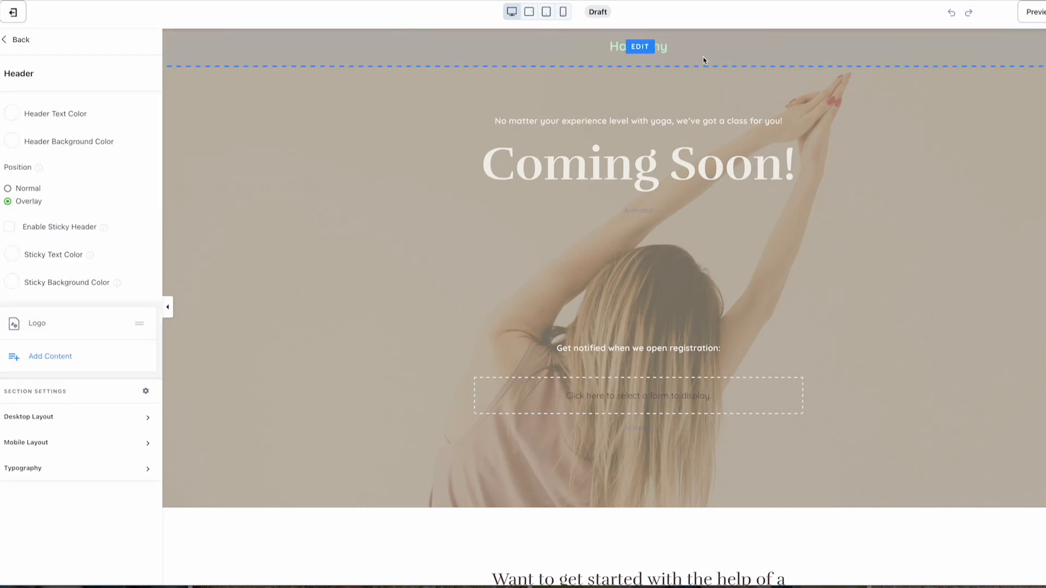
click(393, 75)
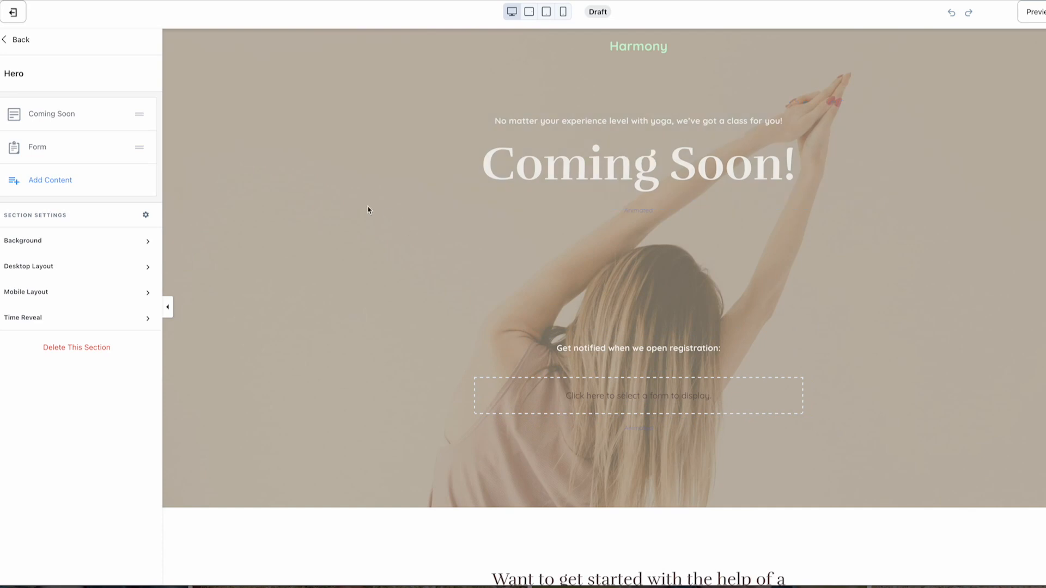
click(622, 54)
click(322, 291)
Step: Remove the Hero section's background image by setting its background media type to None
click(31, 242)
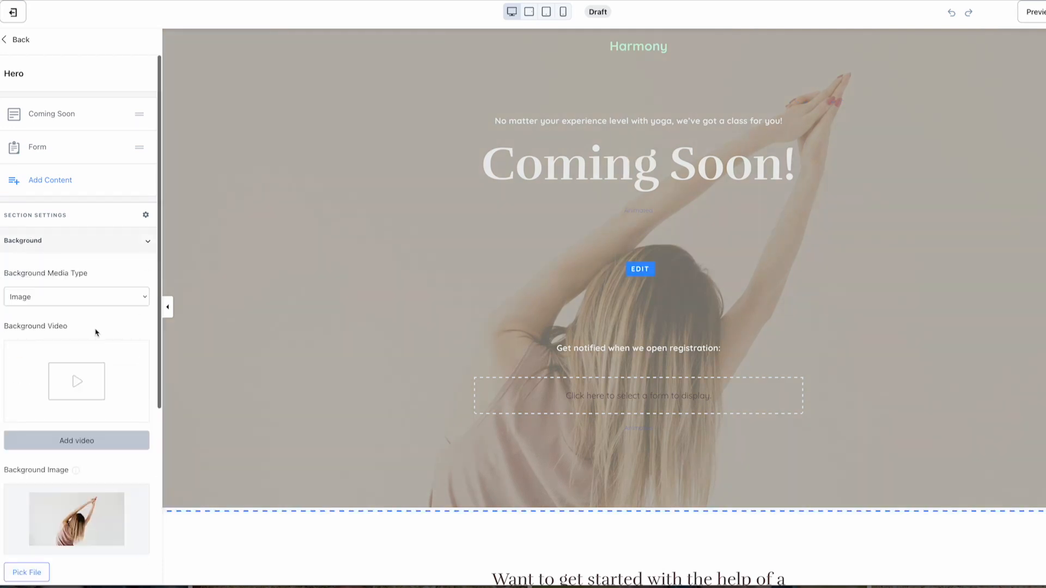
scroll(96, 332, down, 4)
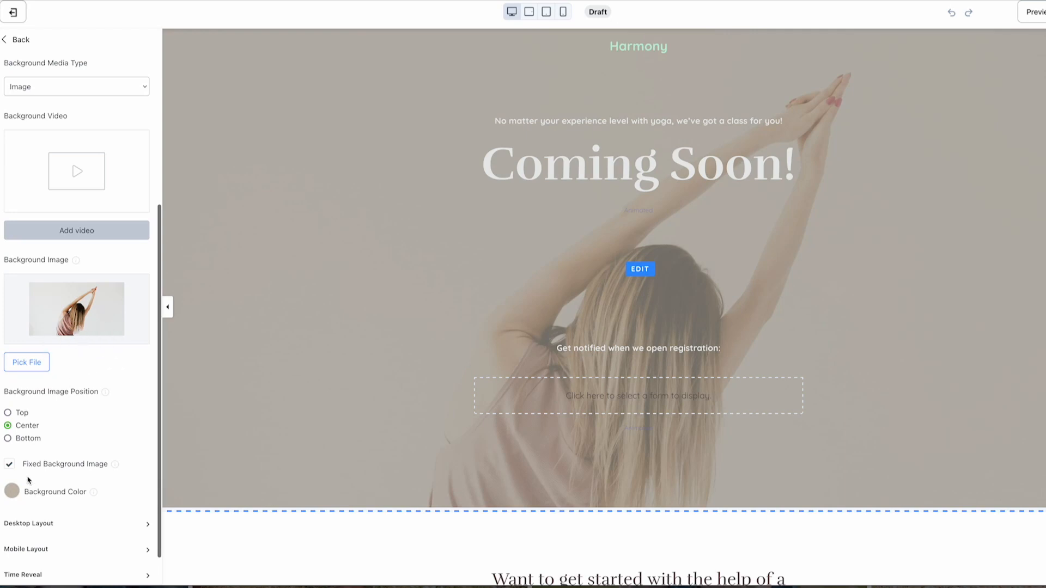
click(70, 88)
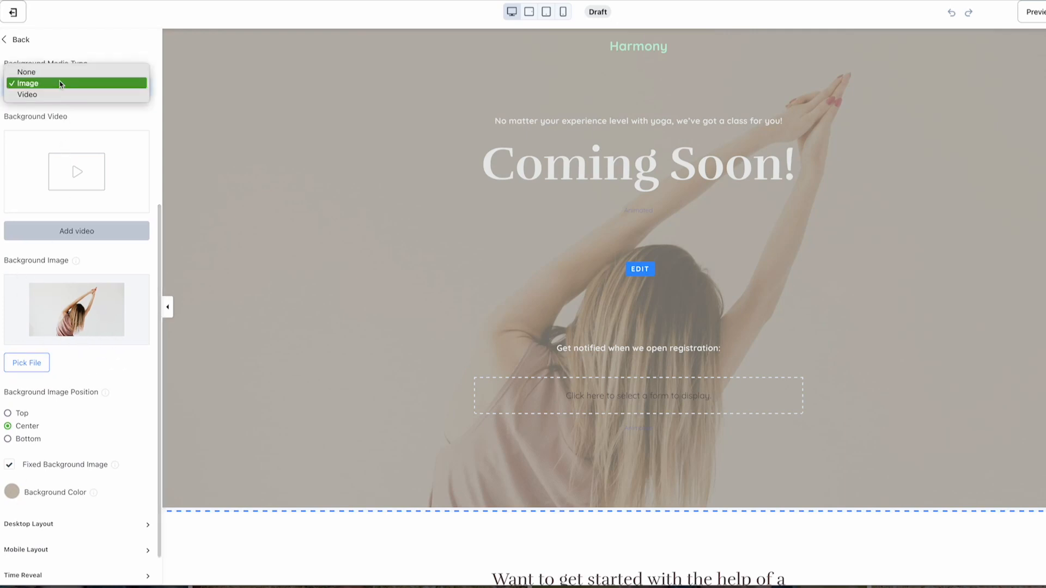
click(65, 72)
Step: Try a near-white background color for the Hero section, and change it to black
click(13, 492)
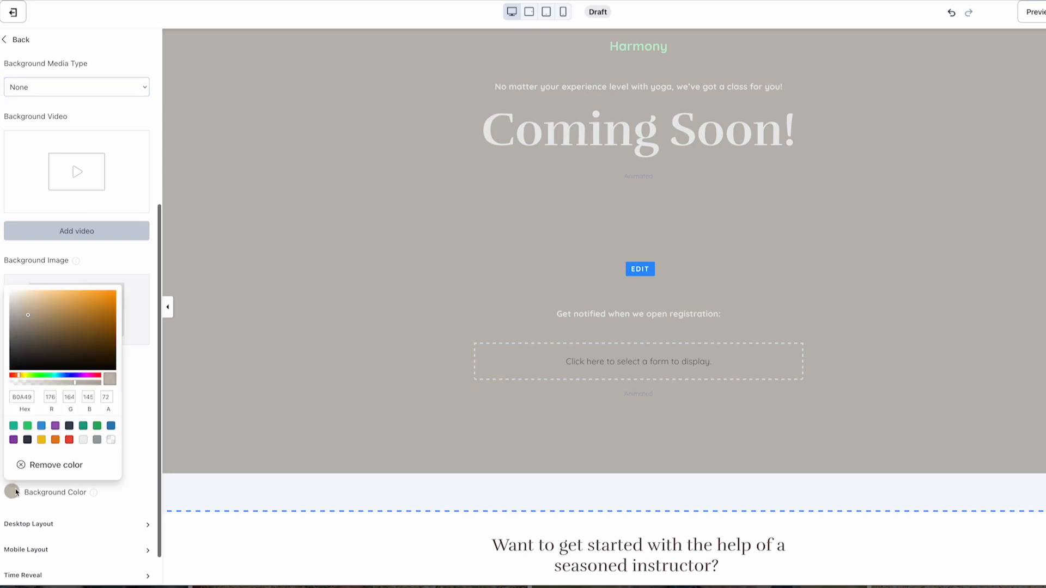
drag(30, 353, 9, 292)
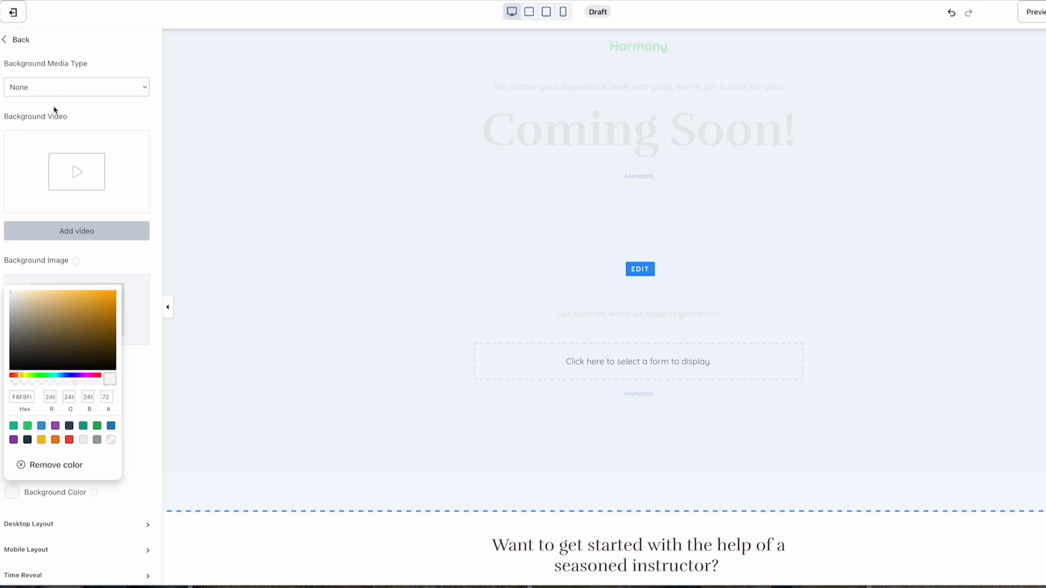
drag(59, 345, 16, 370)
click(22, 375)
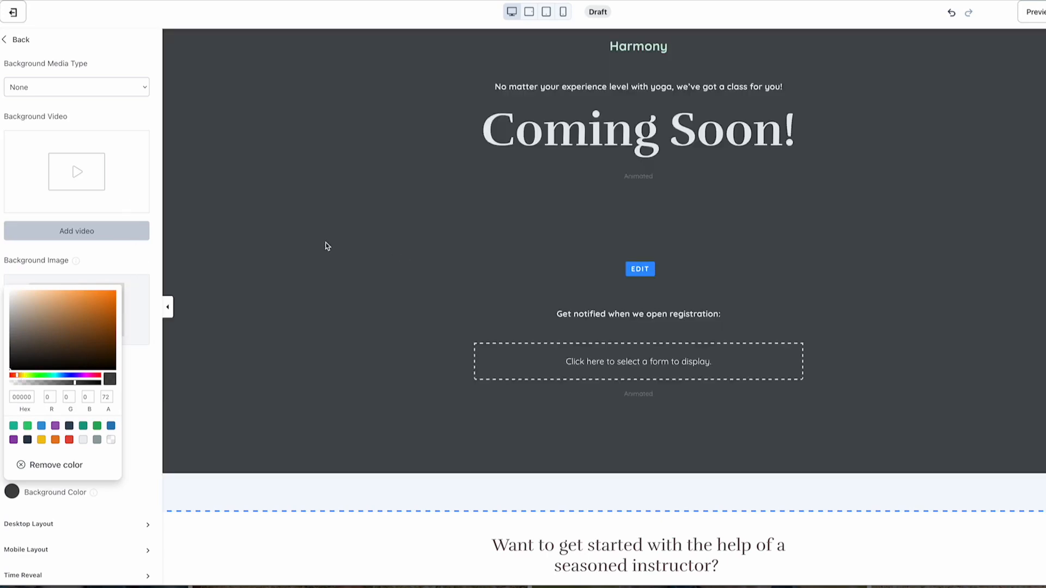
click(124, 265)
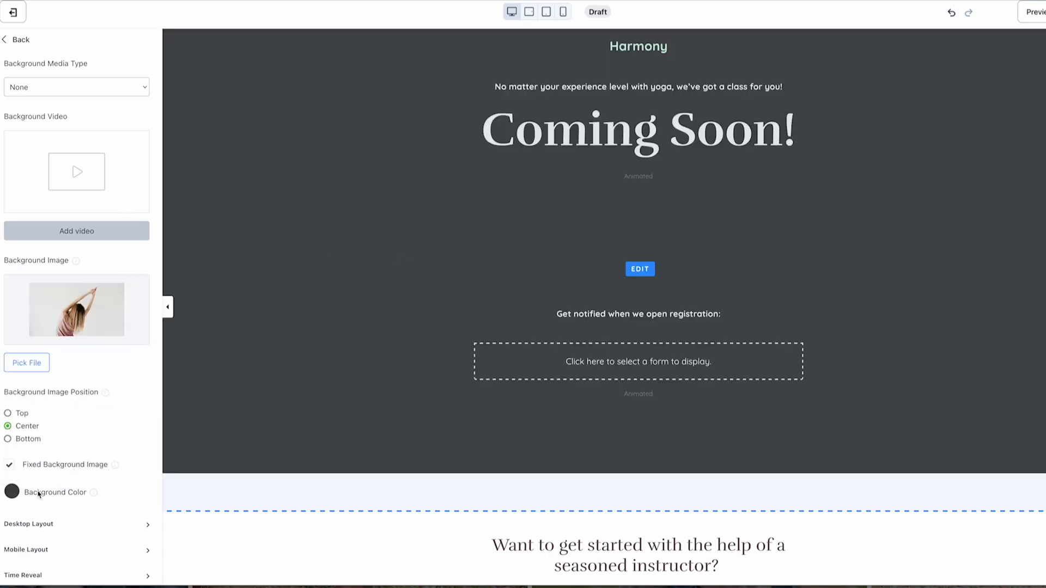
Step: Raise the opacity of the Hero section's black background color to 100
click(13, 492)
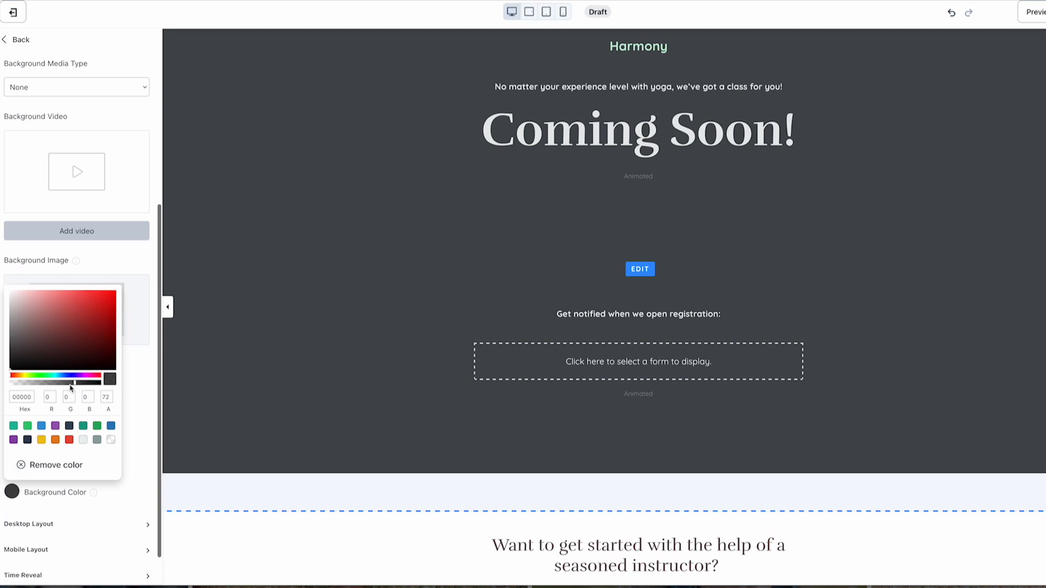
drag(73, 386, 117, 386)
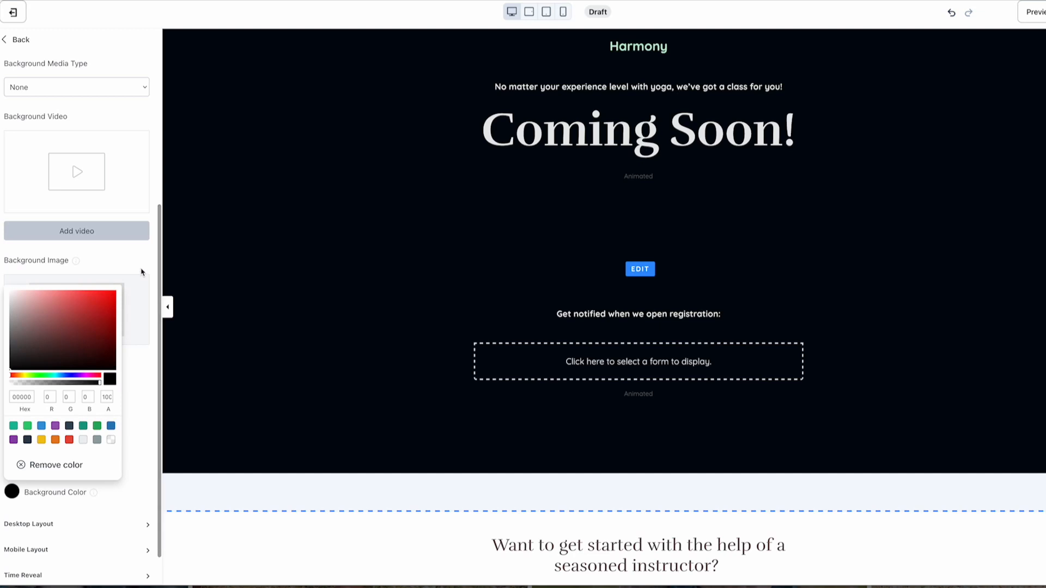
click(142, 274)
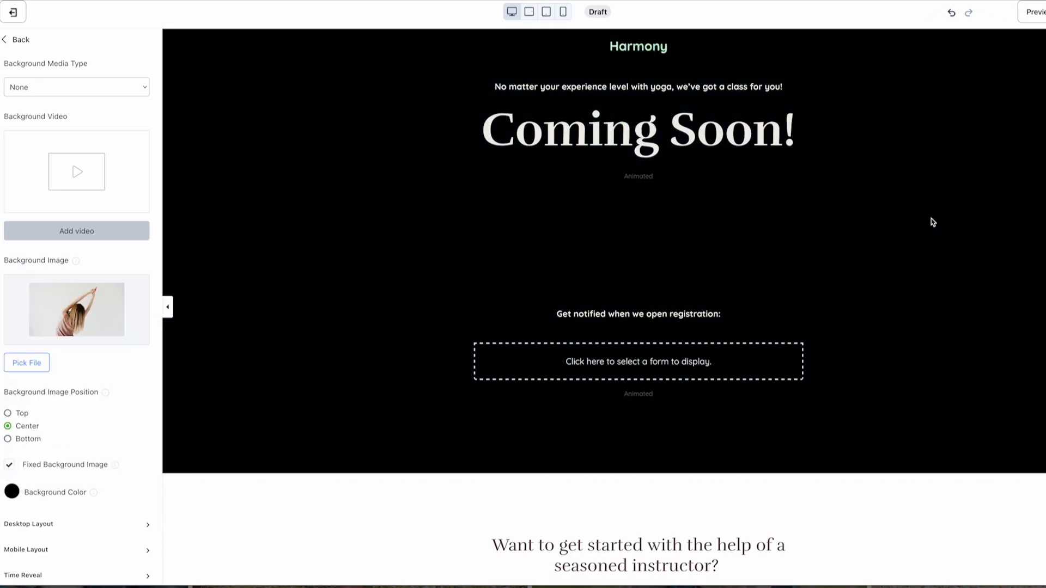
Step: Delete the Social Icons from the landing page's footer and hide the footer in its desktop layout
scroll(588, 538, down, 6)
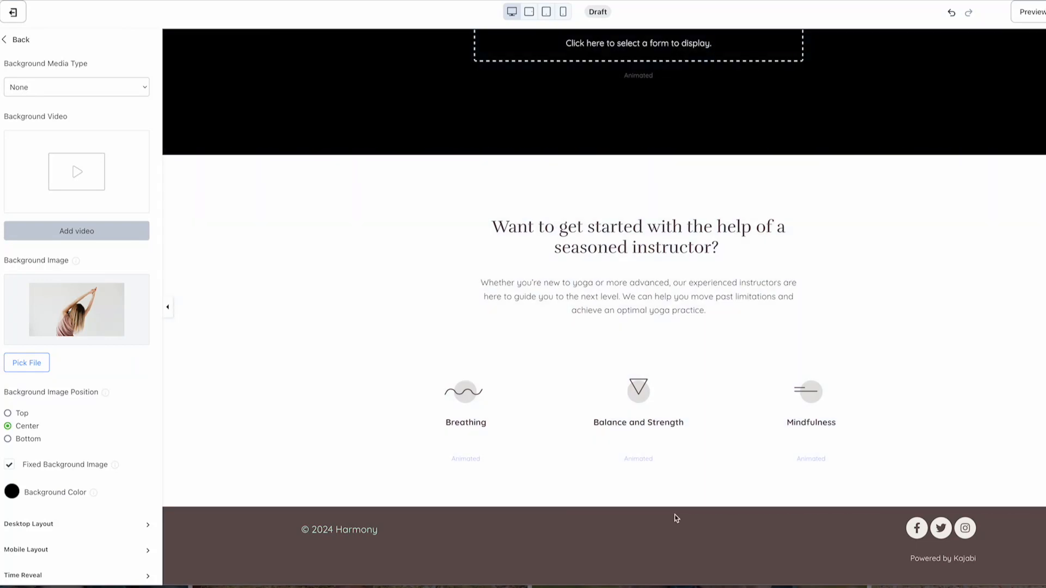
scroll(355, 513, up, 1)
scroll(215, 551, down, 1)
scroll(217, 552, up, 1)
scroll(932, 561, down, 1)
click(226, 547)
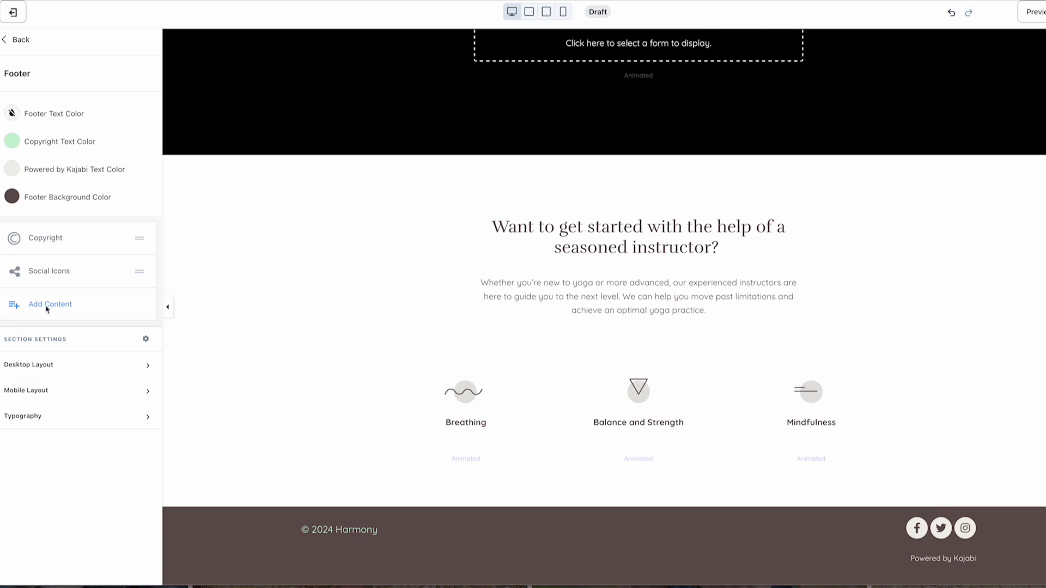
click(40, 365)
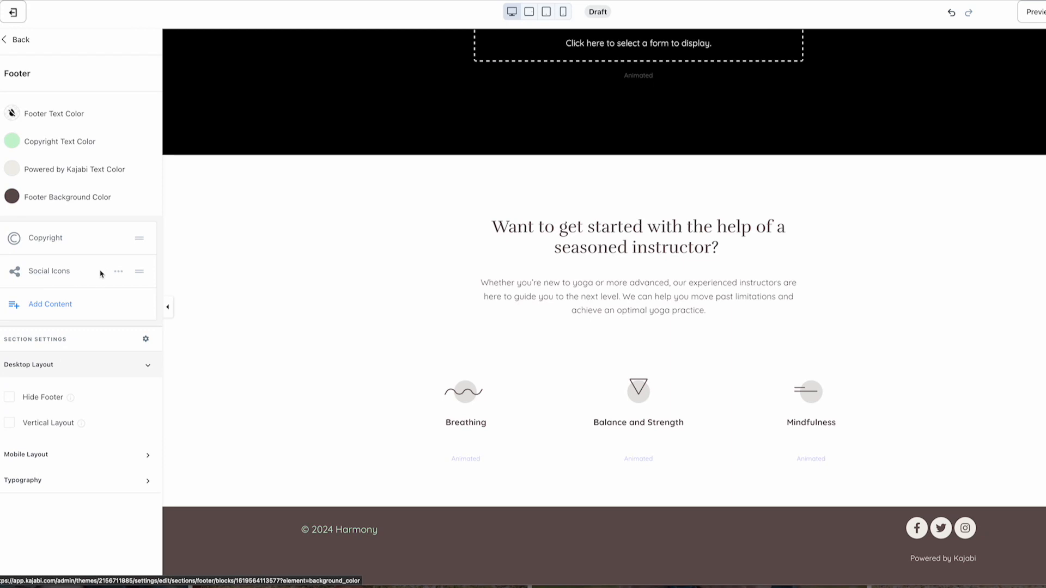
click(117, 272)
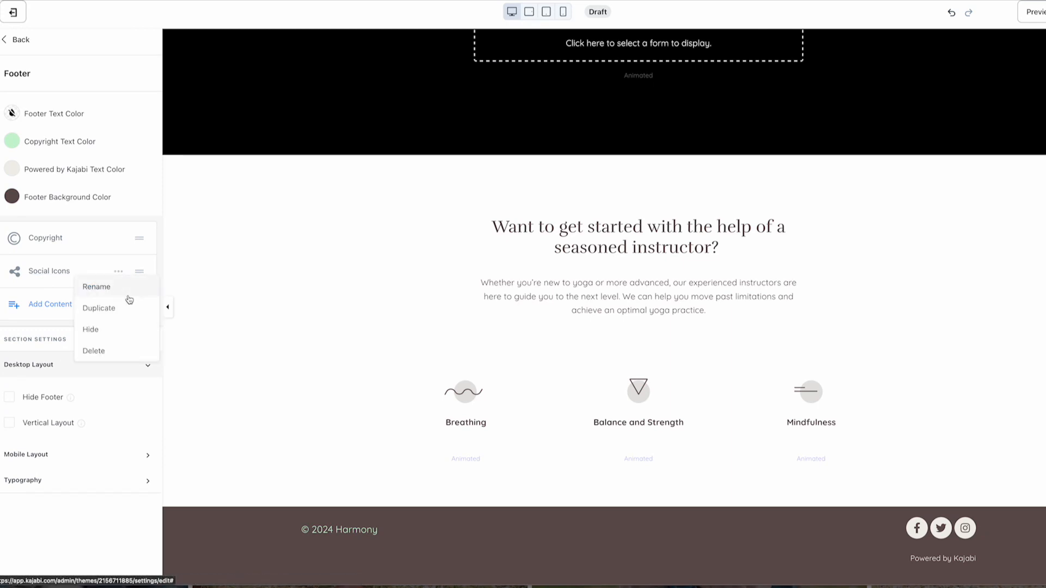
click(120, 351)
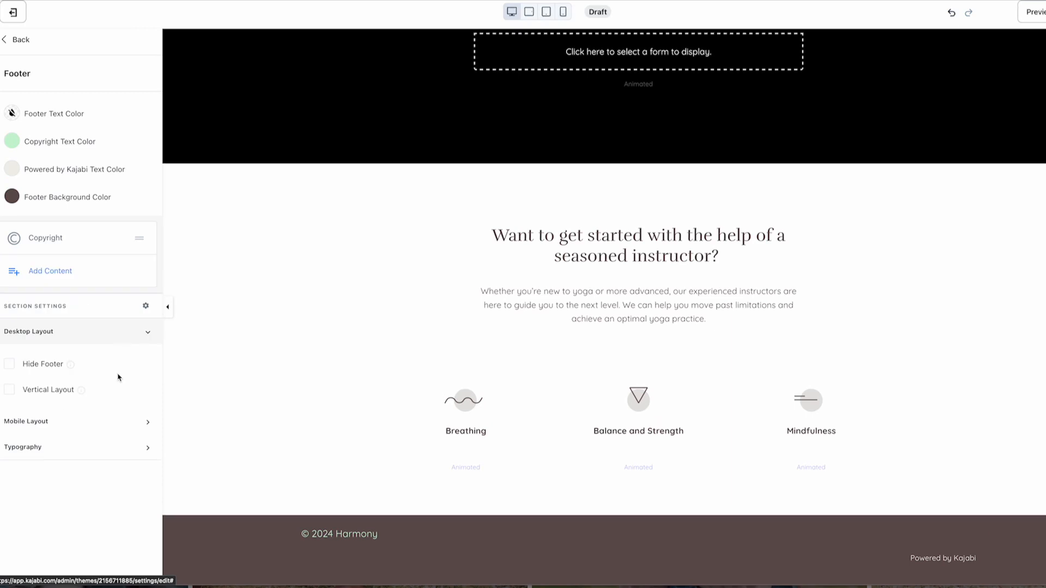
click(11, 367)
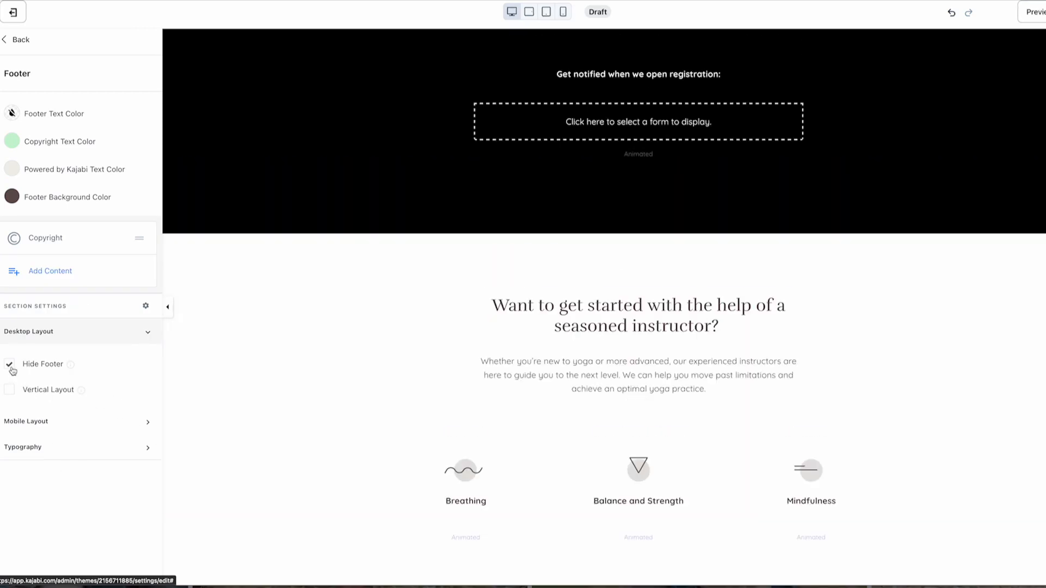
Step: Hide the landing page's footer in its mobile layout
click(51, 428)
click(9, 390)
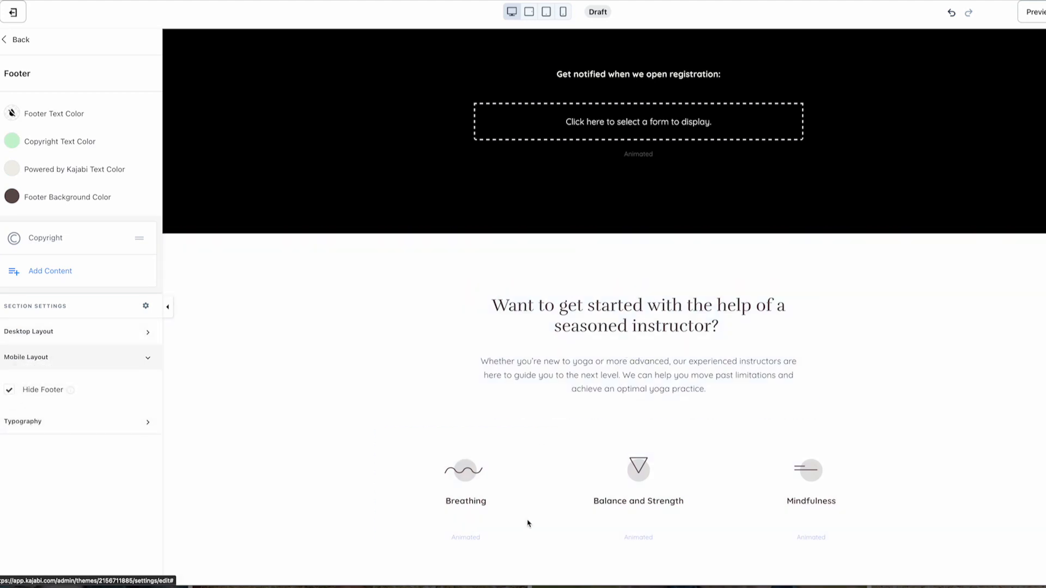
Step: Delete the 3 Feature Cards section from the landing page
scroll(527, 523, up, 5)
scroll(717, 498, down, 4)
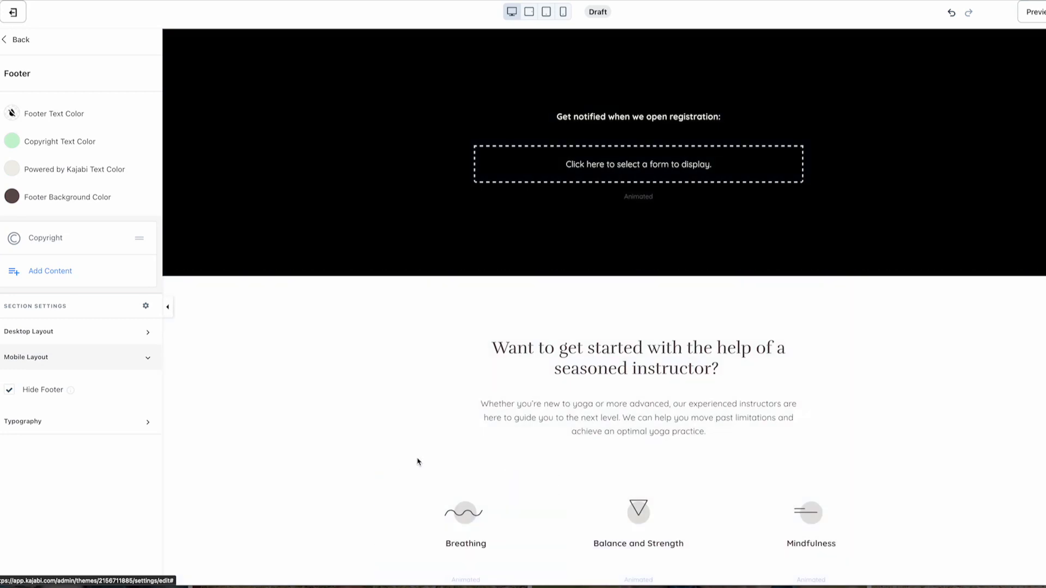
click(280, 329)
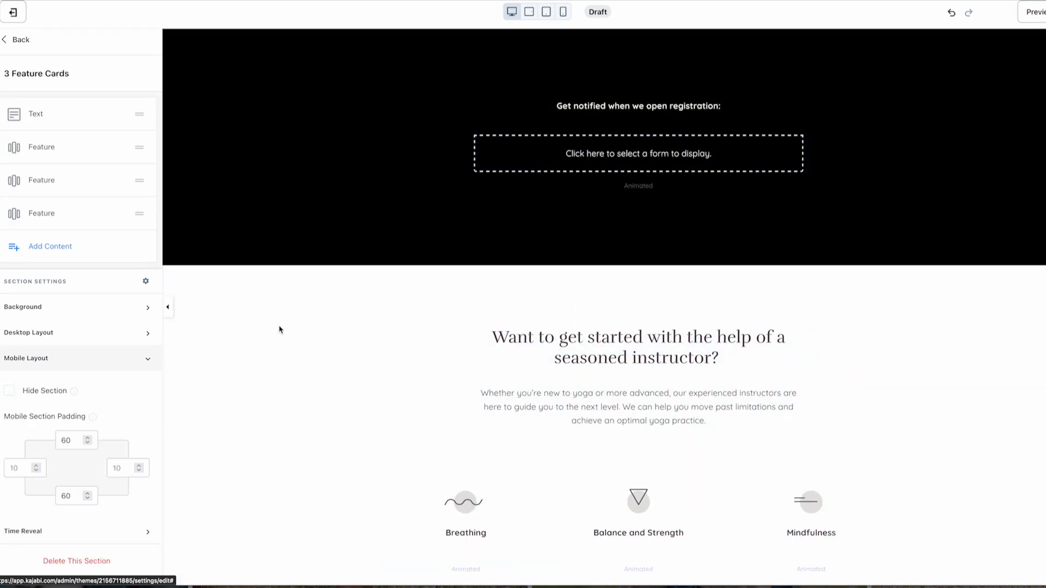
scroll(305, 283, down, 1)
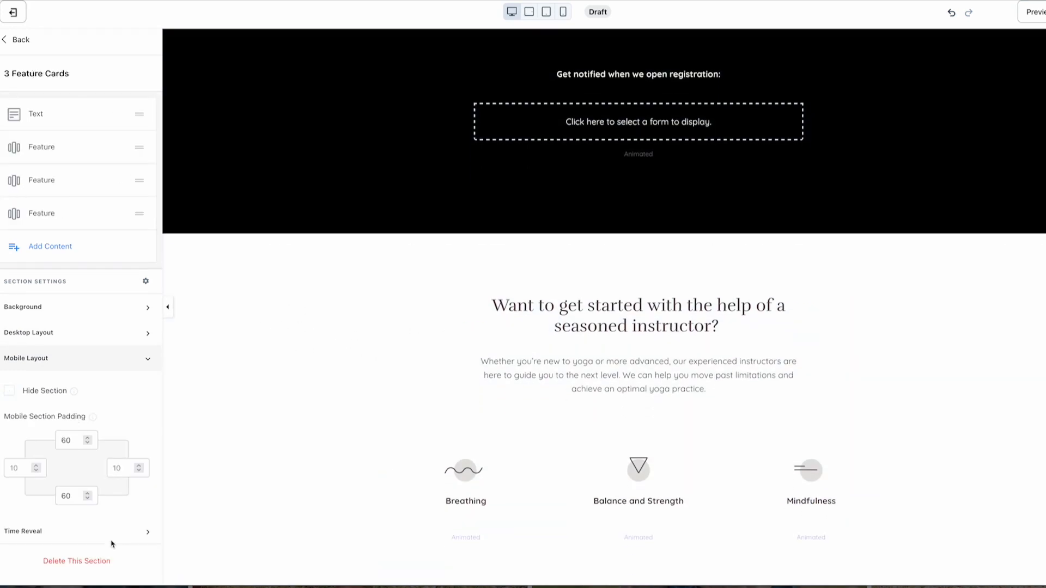
click(66, 561)
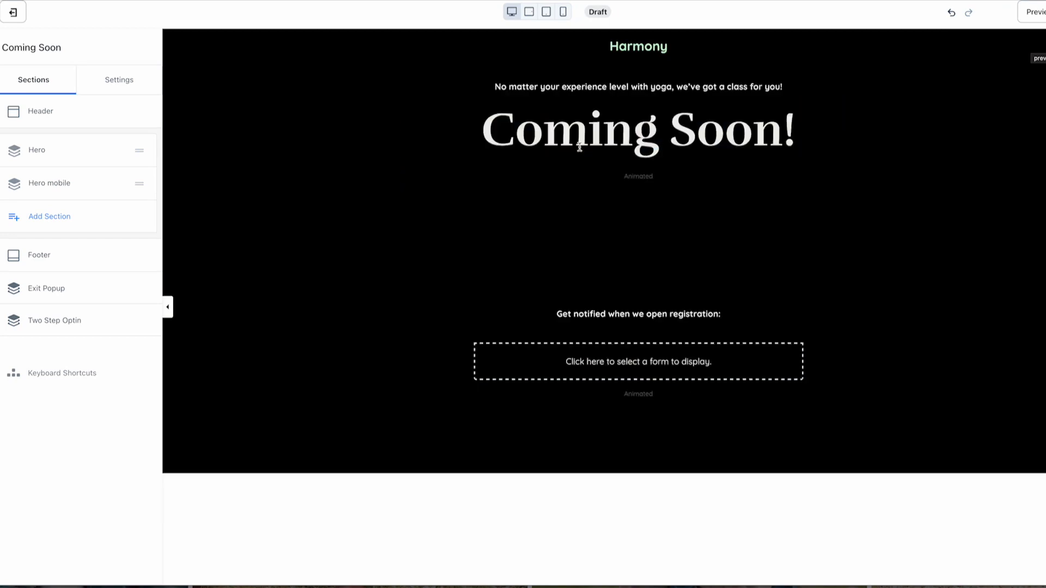
Step: Open the settings of the Hero section's form block and go to the site's list of forms
click(737, 163)
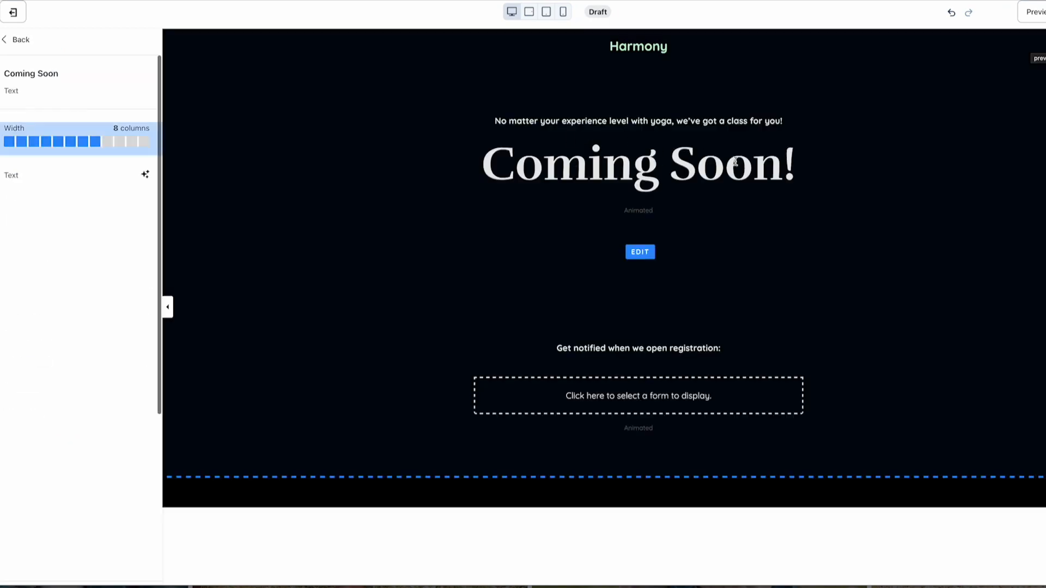
scroll(637, 390, down, 1)
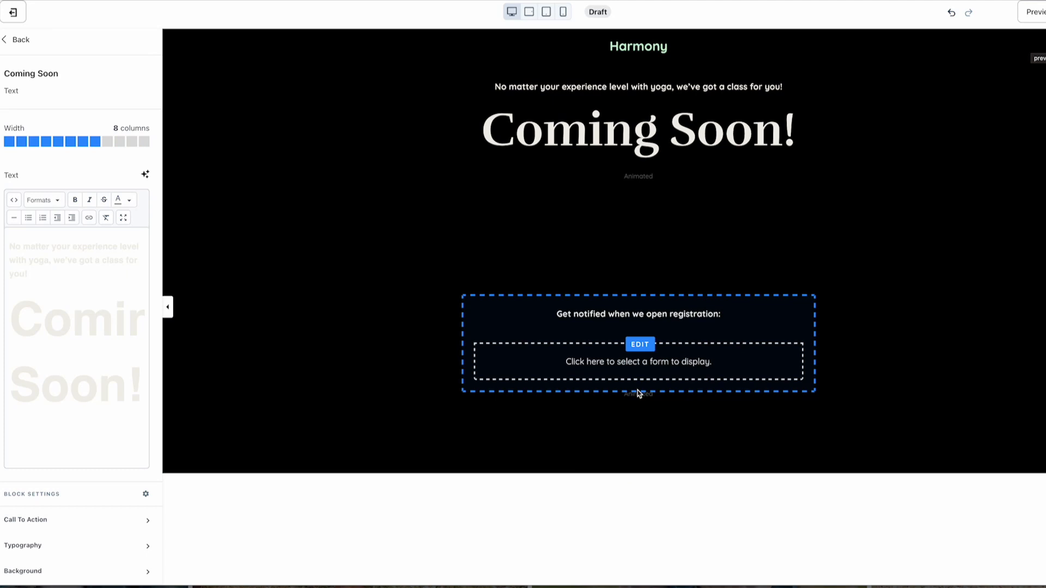
click(657, 374)
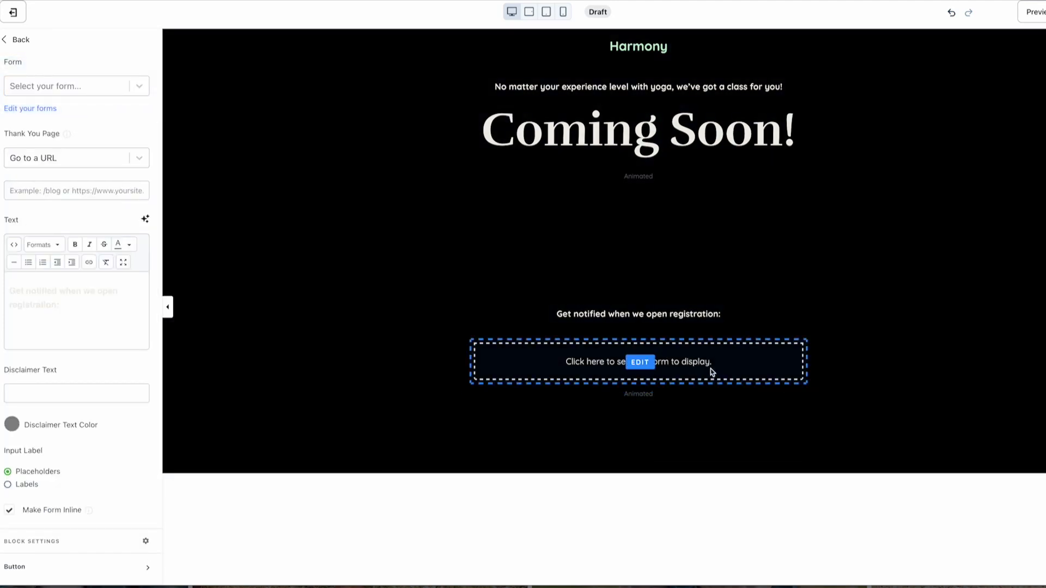
scroll(124, 120, up, 3)
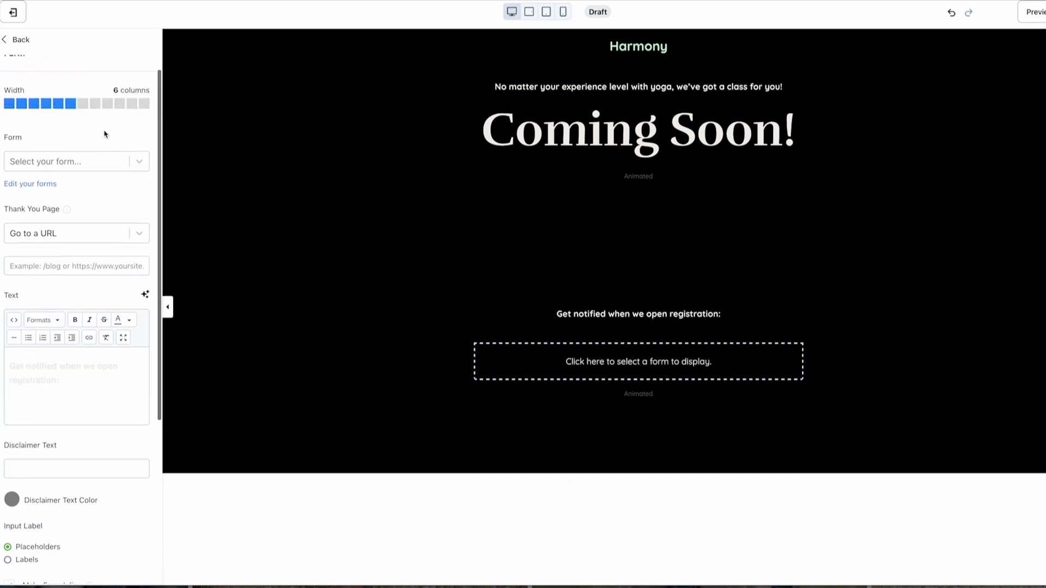
click(47, 186)
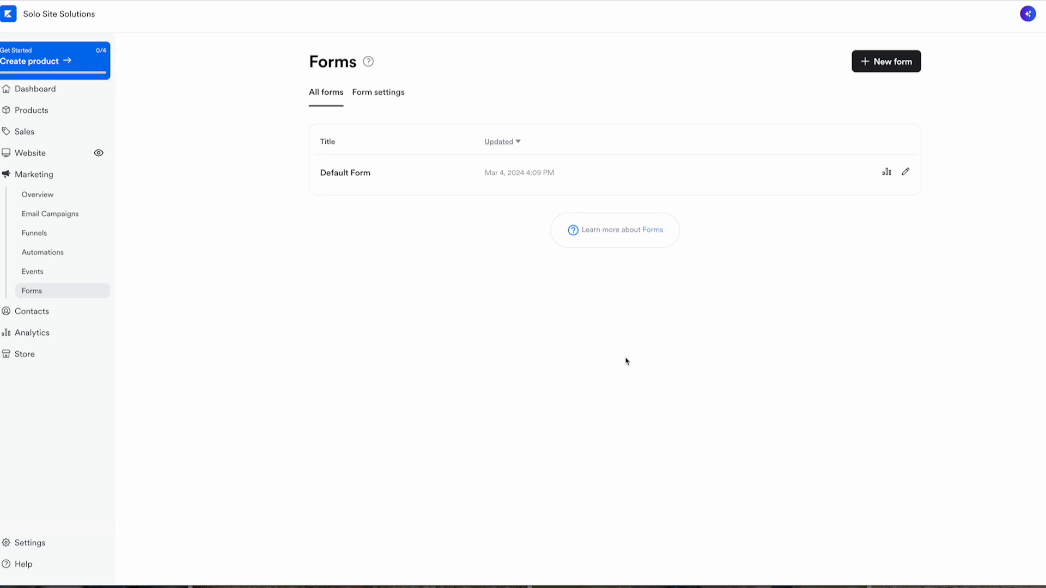
Step: Create a new form titled Waitlist and save it
click(897, 66)
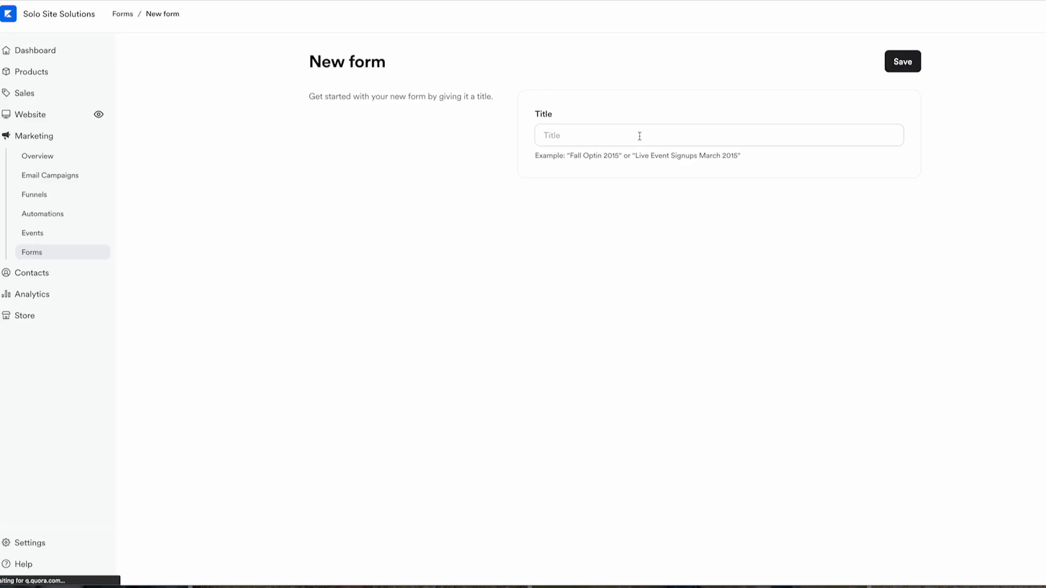
click(567, 135)
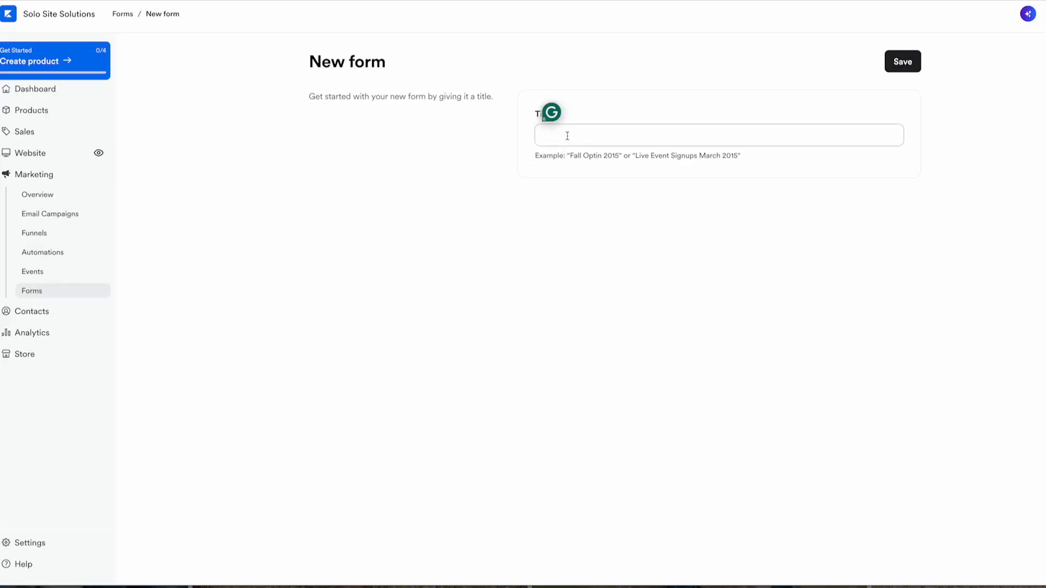
text(Waitlist)
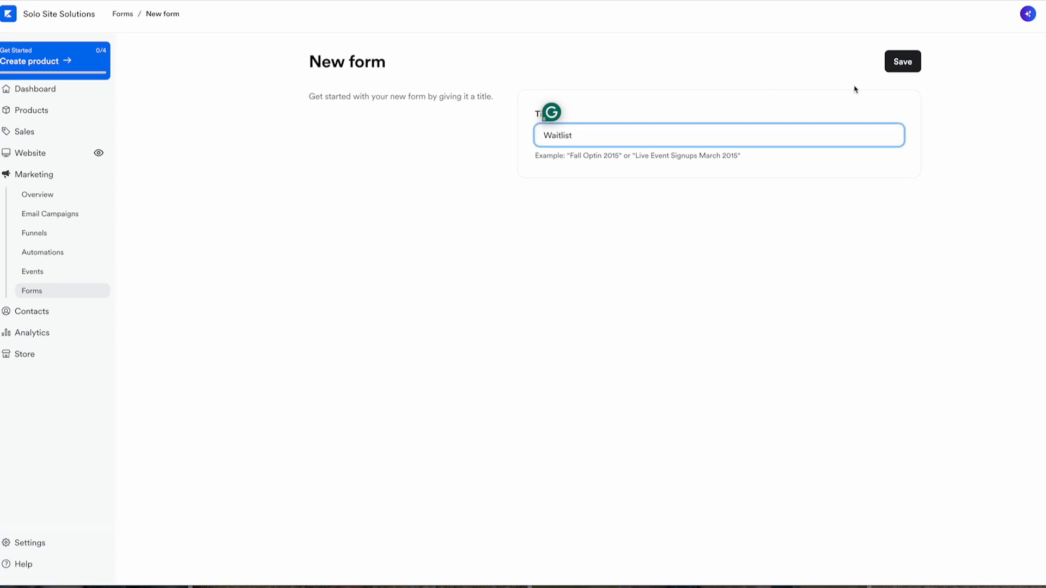
click(903, 63)
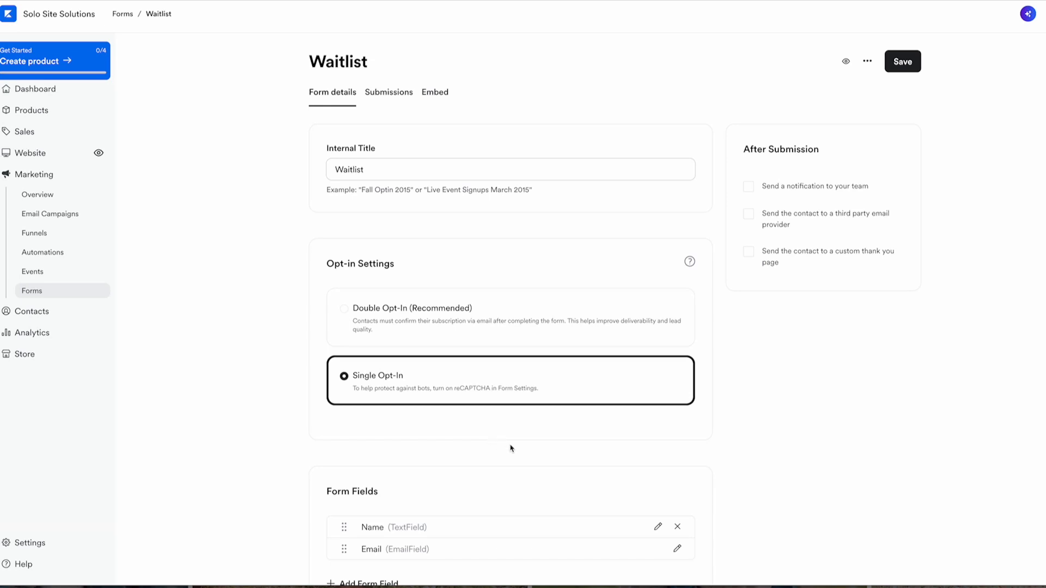
scroll(511, 449, down, 1)
scroll(901, 142, up, 1)
click(903, 63)
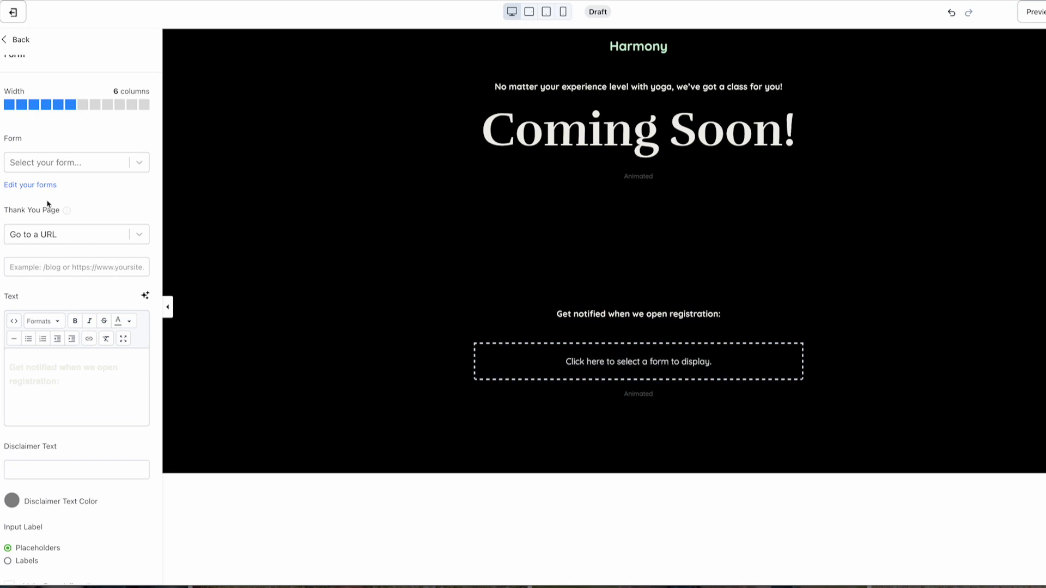
Step: Assign the Waitlist form to the Hero's form block and set the block's width to 9 columns
click(43, 163)
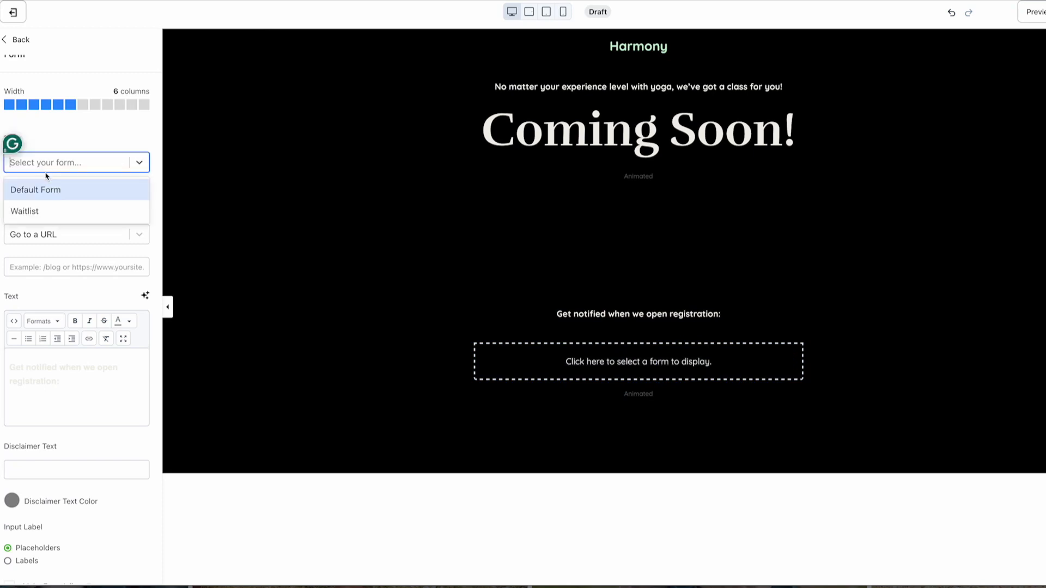
click(36, 213)
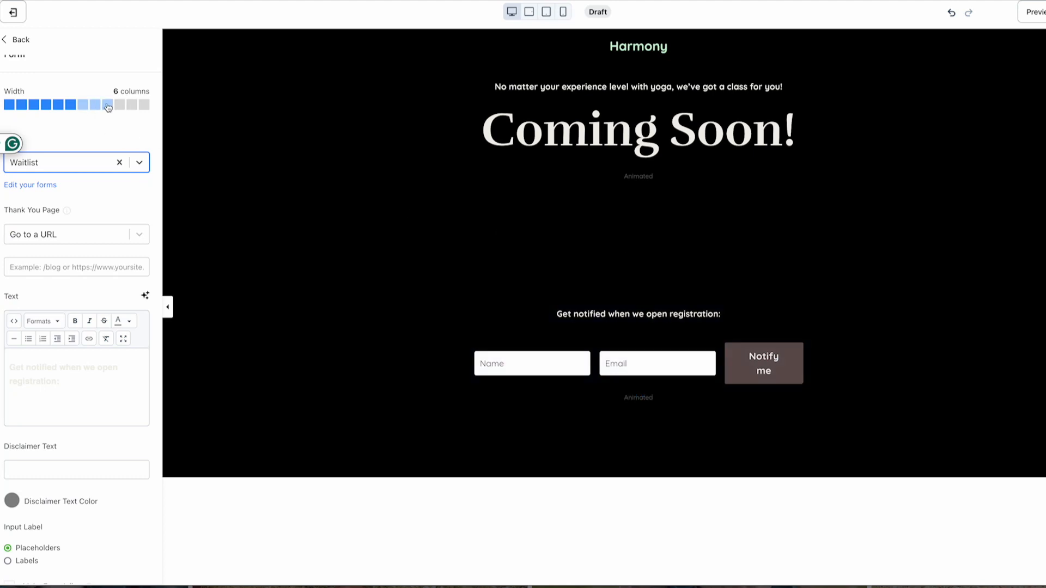
click(95, 180)
click(107, 105)
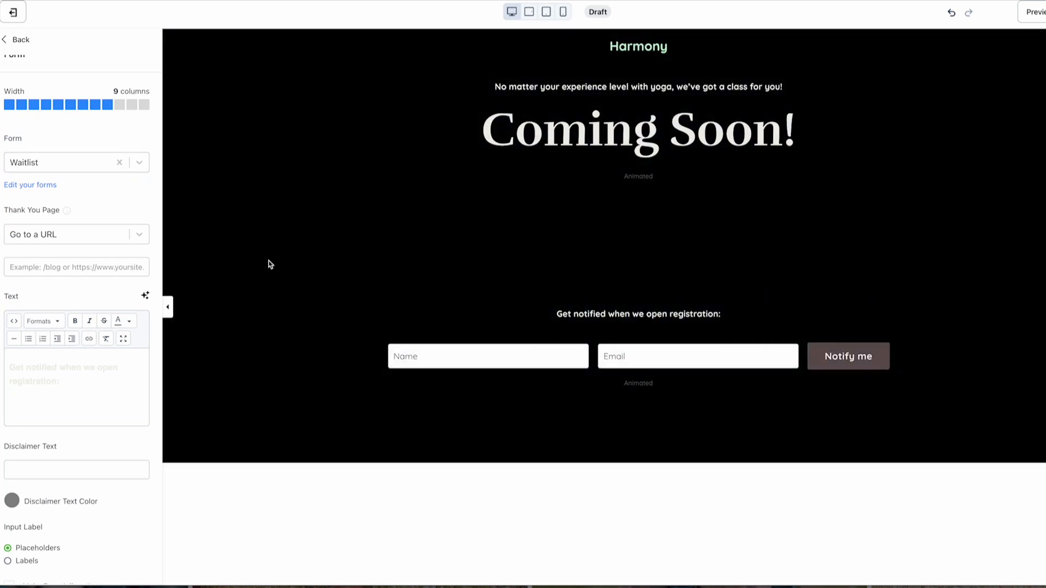
Step: Set the form block's animation type to None
scroll(90, 263, down, 5)
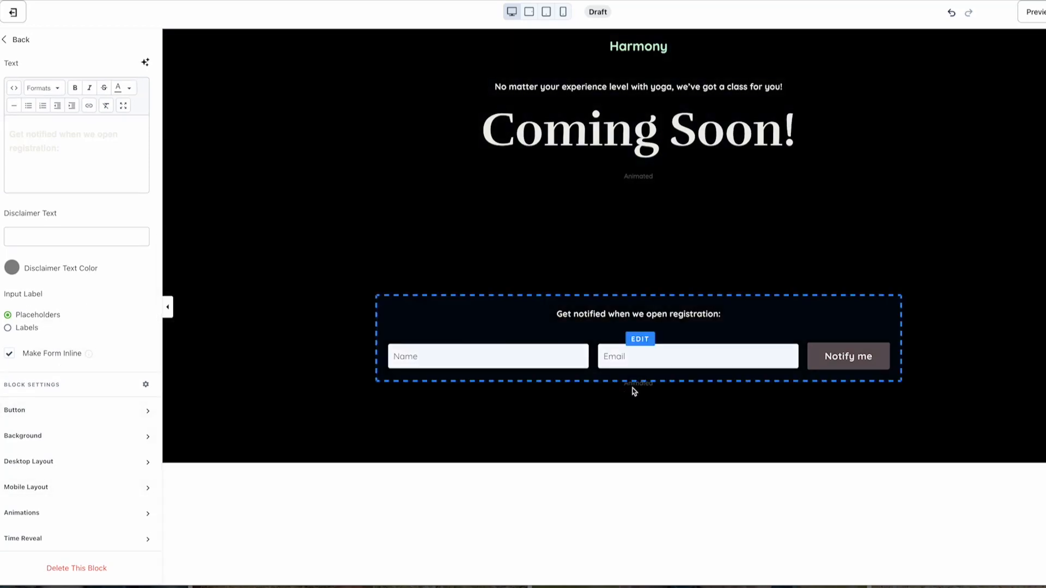
click(51, 514)
scroll(50, 516, down, 3)
click(27, 436)
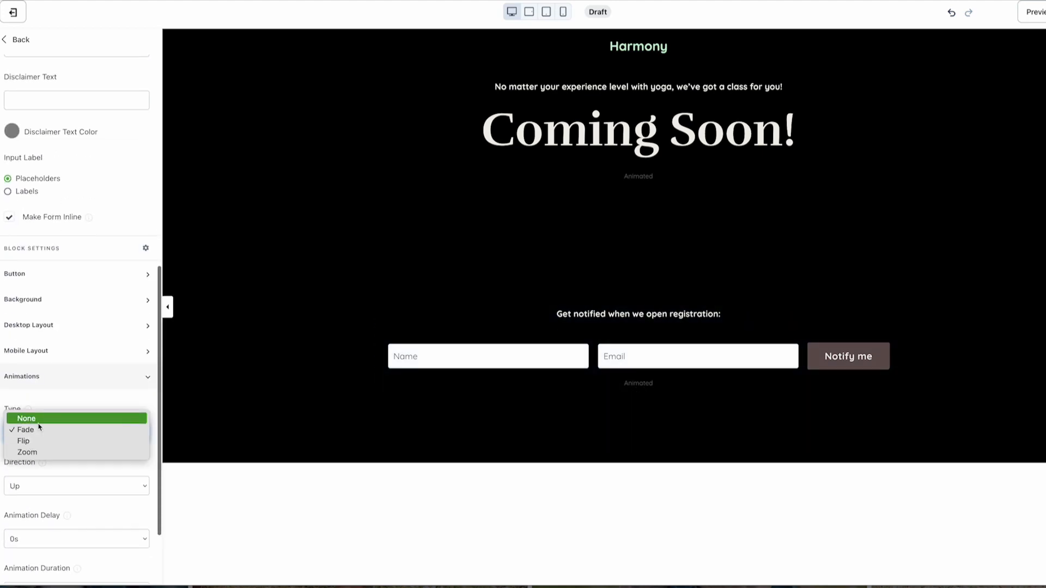
click(72, 418)
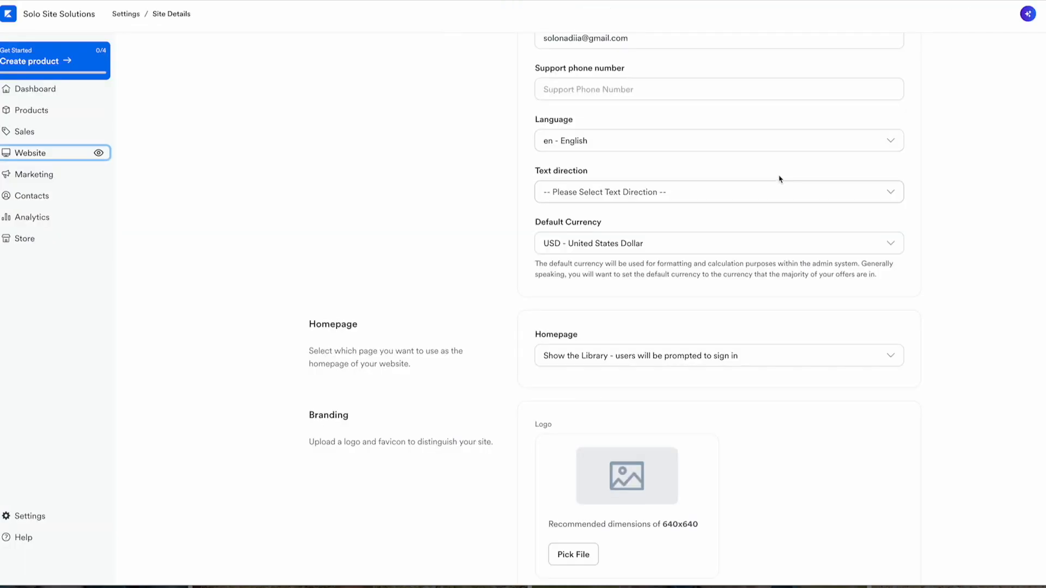
Step: Set the site's homepage option to Show a Landing Page in the site details
scroll(780, 177, up, 3)
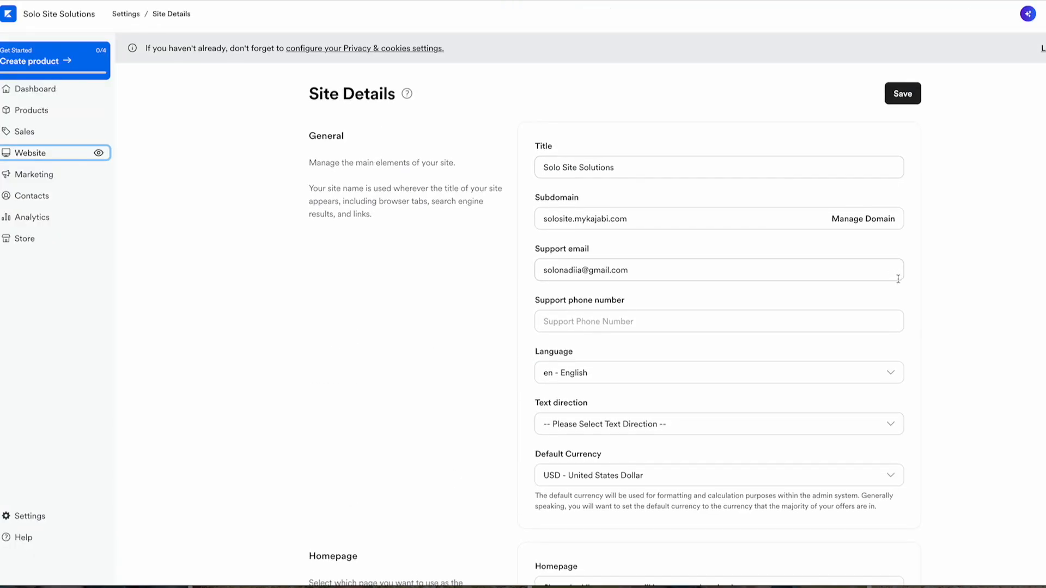
scroll(898, 279, down, 8)
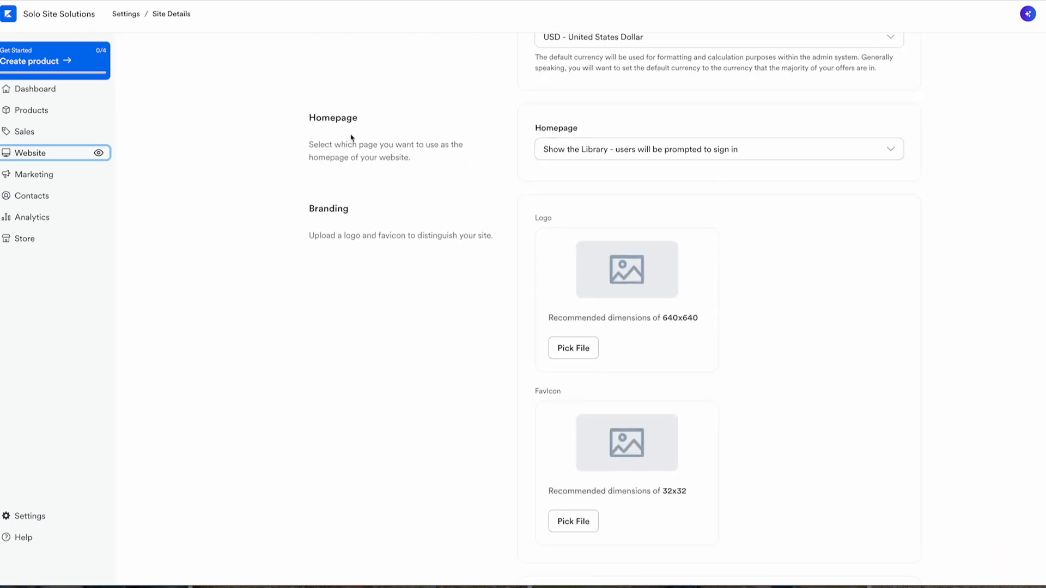
double_click(318, 120)
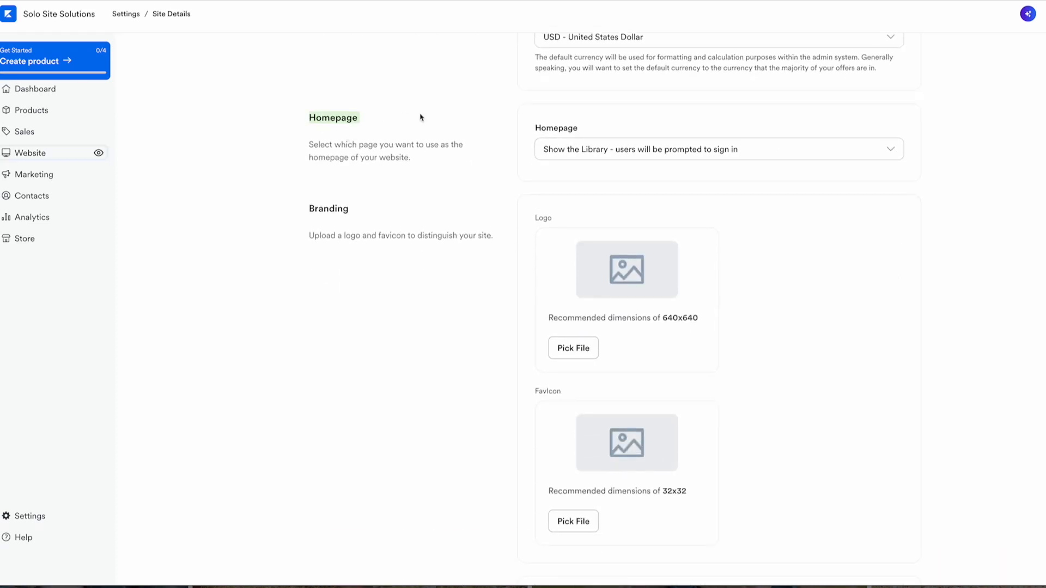
click(691, 148)
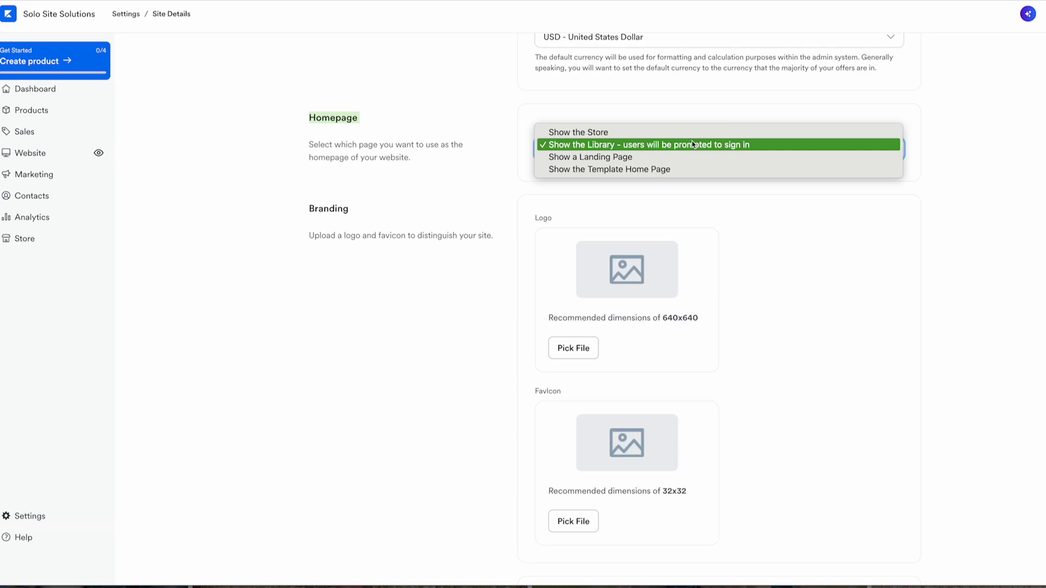
click(600, 157)
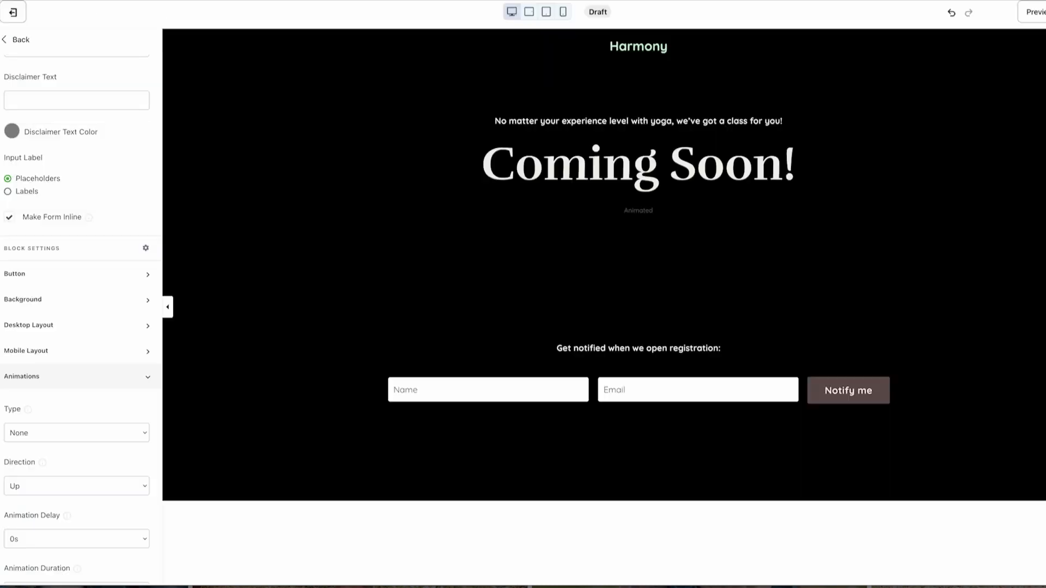
Step: Exit the landing page editor and change the Coming Soon page's status to Publish
click(19, 39)
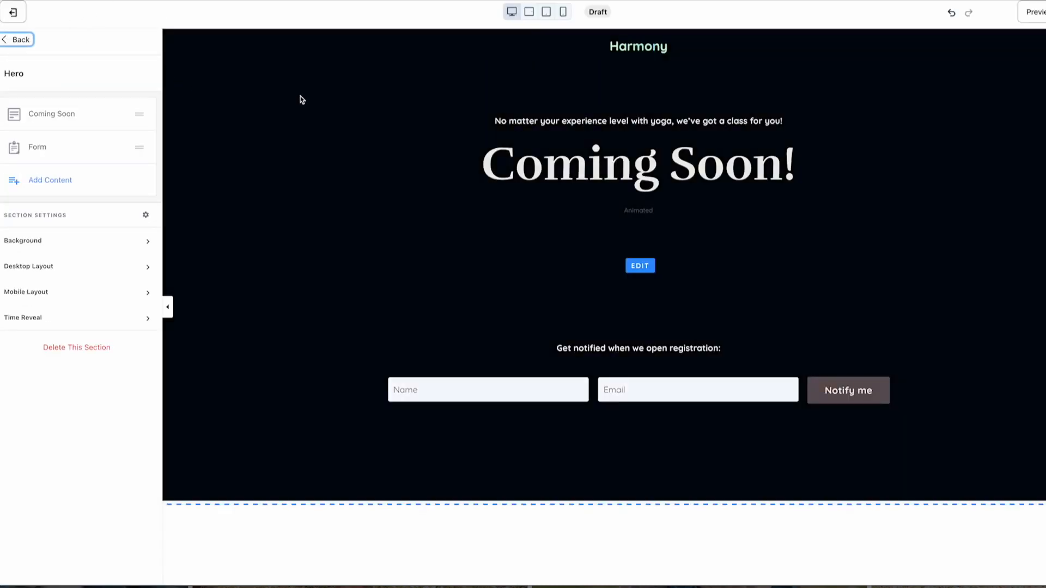
click(19, 40)
click(13, 12)
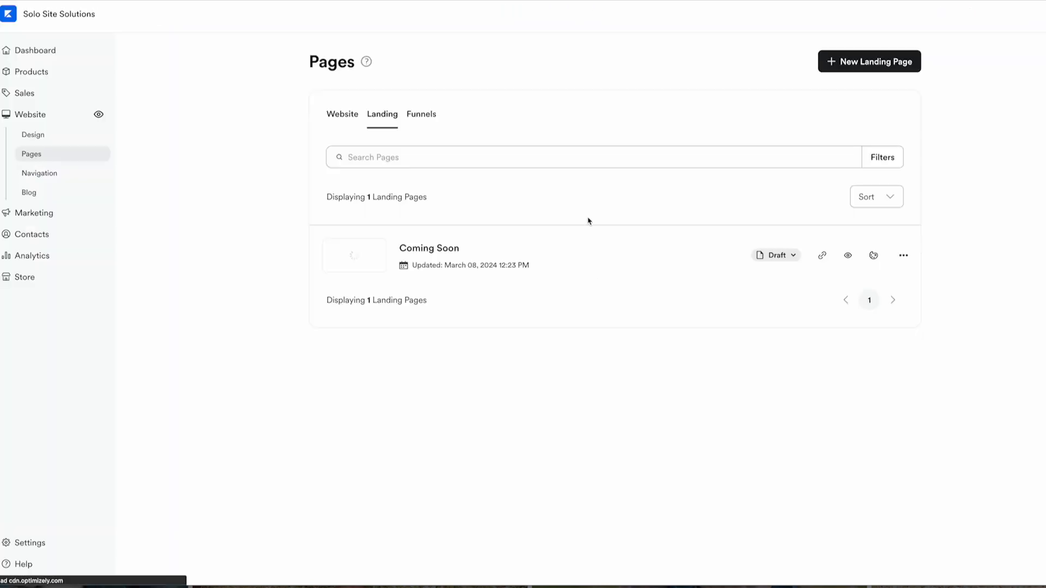
click(775, 255)
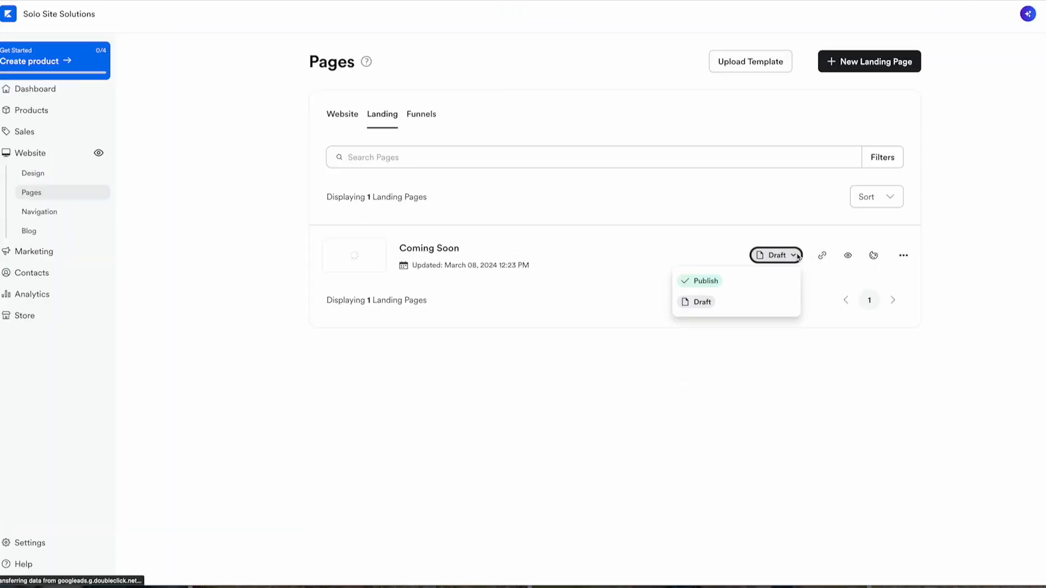
click(699, 281)
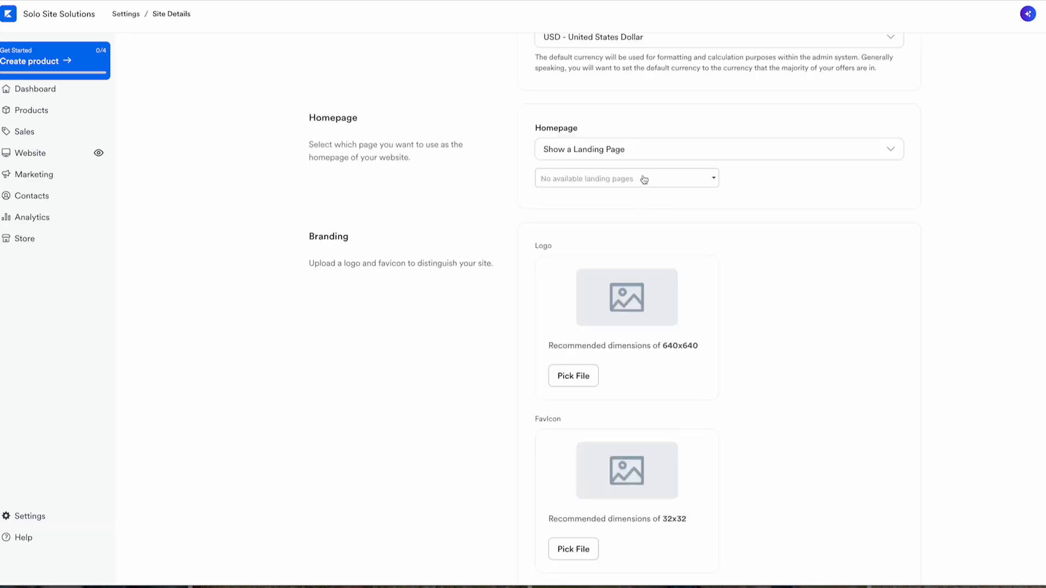
Step: Choose the Coming Soon landing page as the site's homepage and save the site details
click(644, 179)
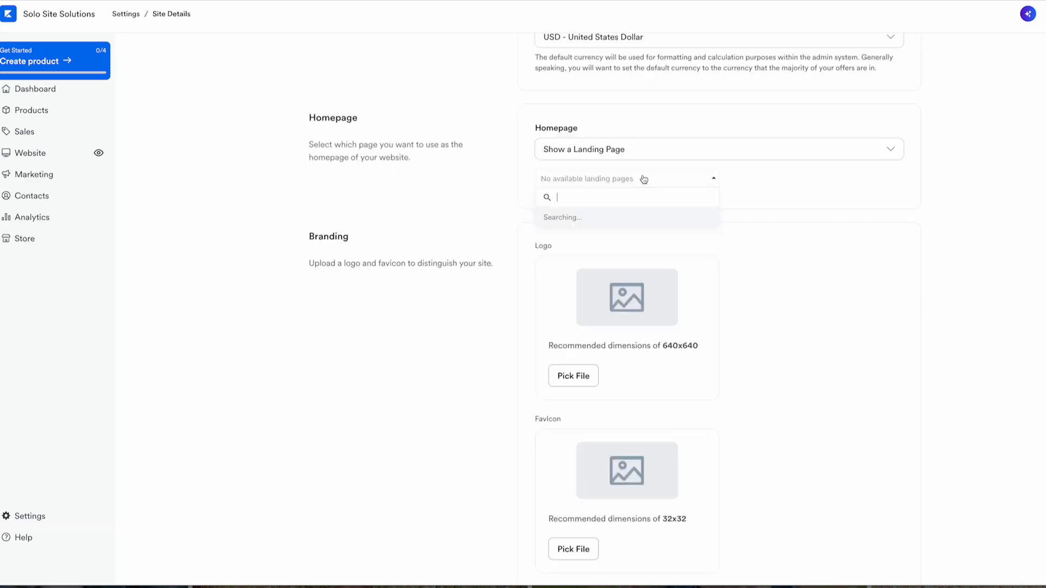
click(577, 221)
scroll(836, 239, up, 2)
scroll(836, 239, up, 6)
click(909, 96)
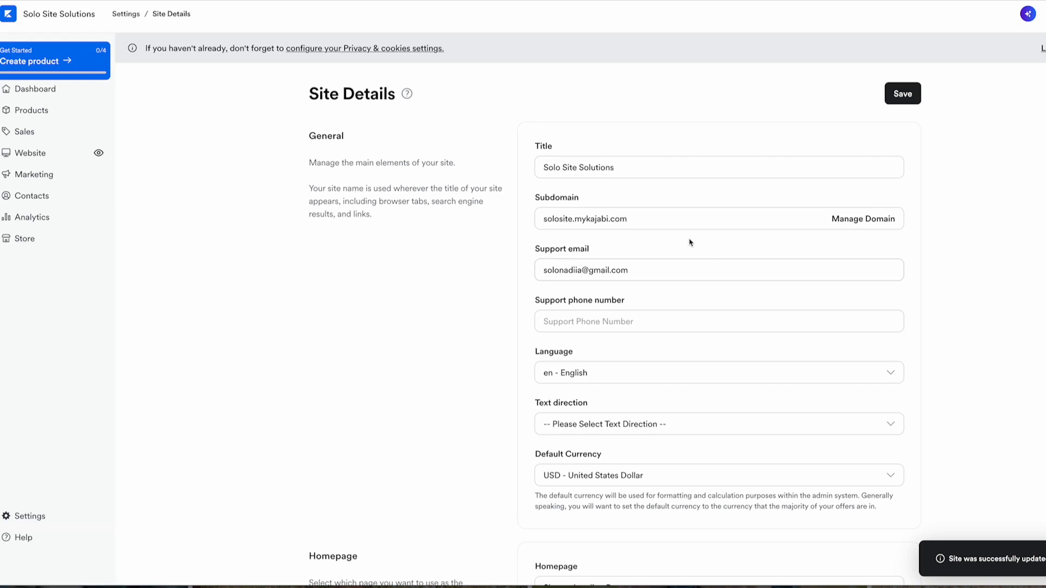
Step: Select the site's subdomain address and look over the Coming Soon homepage in preview mode
drag(544, 219, 659, 222)
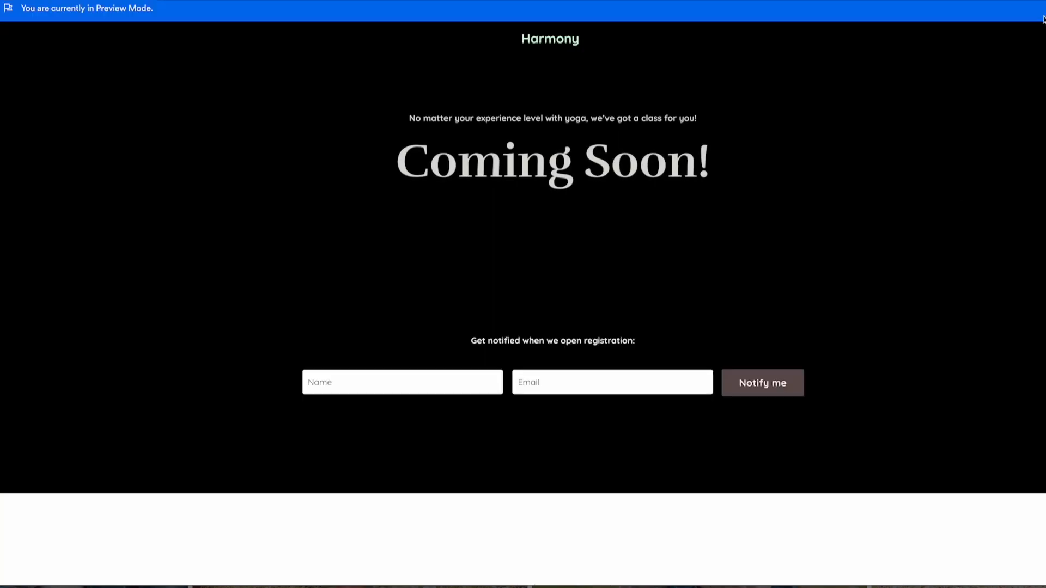
scroll(966, 225, down, 1)
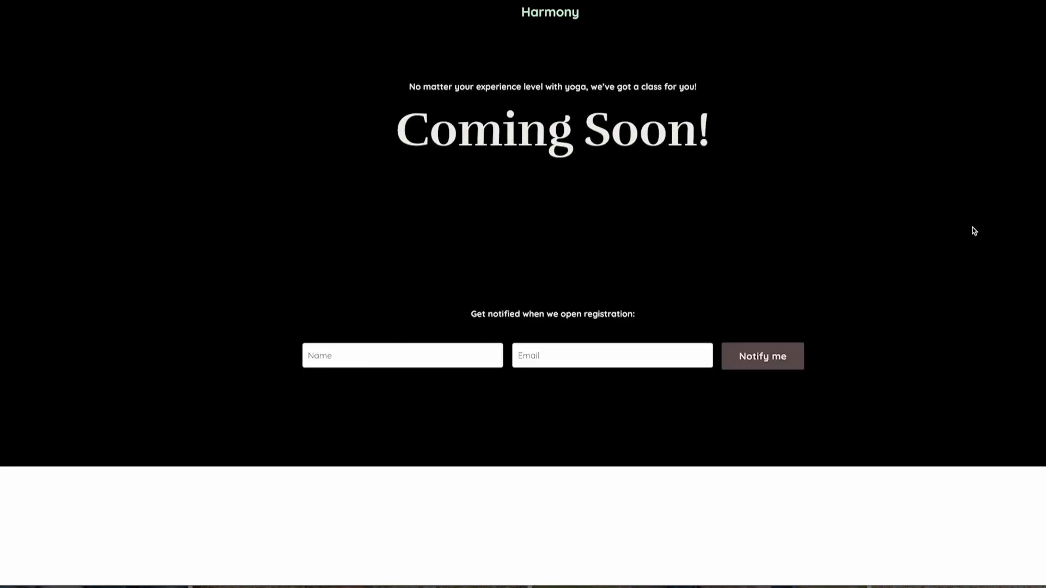